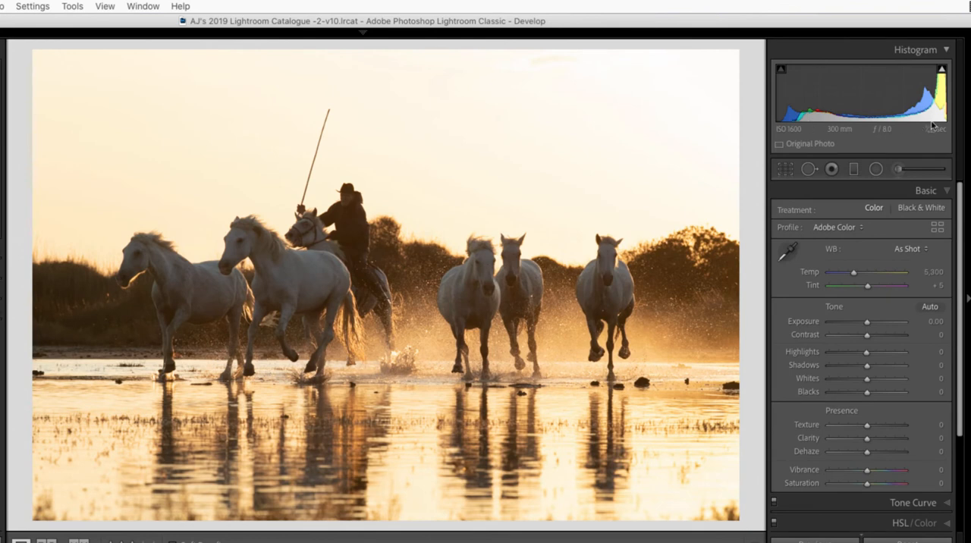
Check the sky for clipped highlights with the clipping warning, and open the photo of the rider with the white horses.
mouse_move(942, 71)
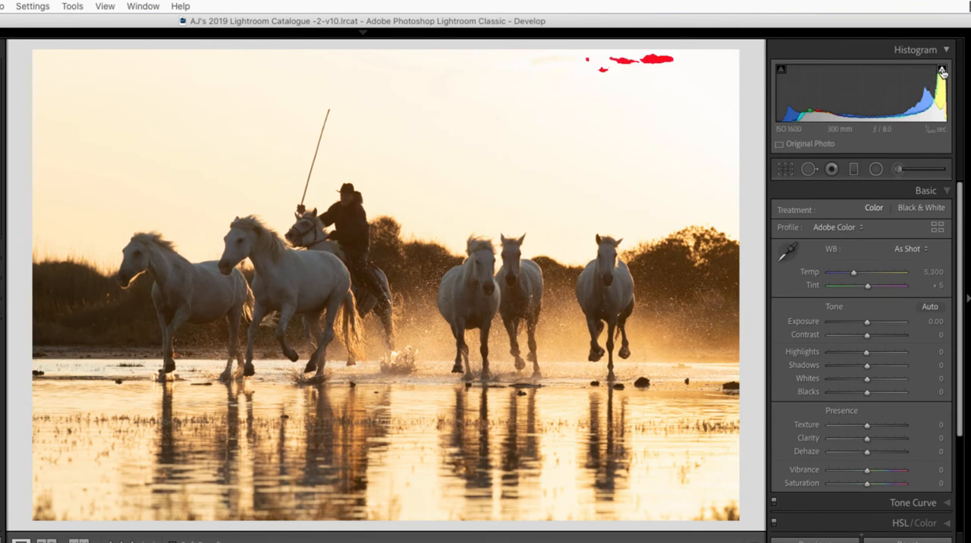
click(942, 71)
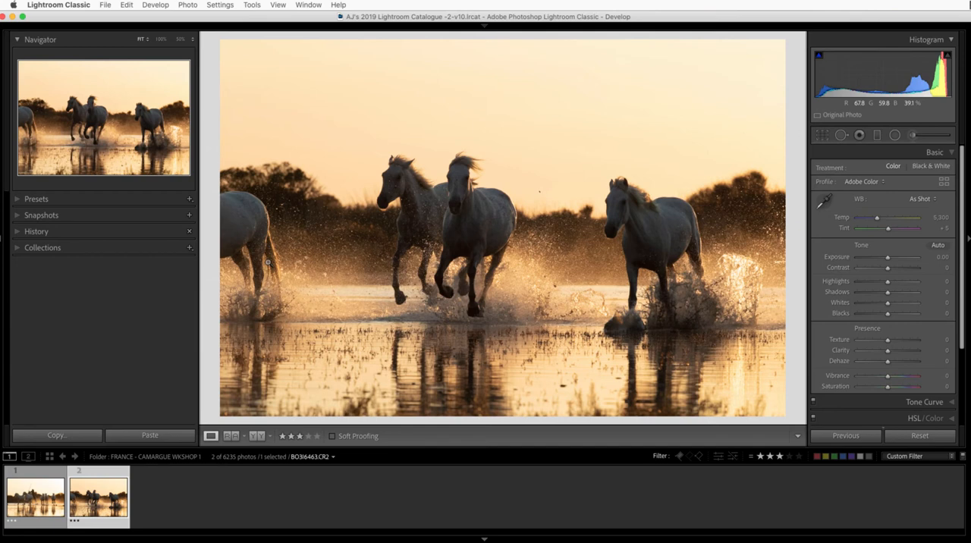
click(53, 496)
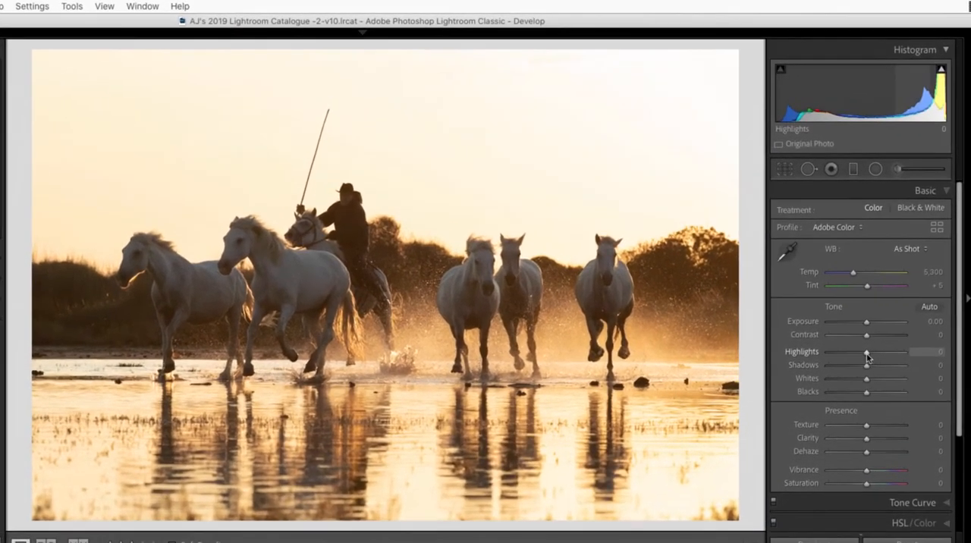
Reduce the overall Highlights to -51, checking the highlight clipping while adjusting.
drag(867, 357, 854, 357)
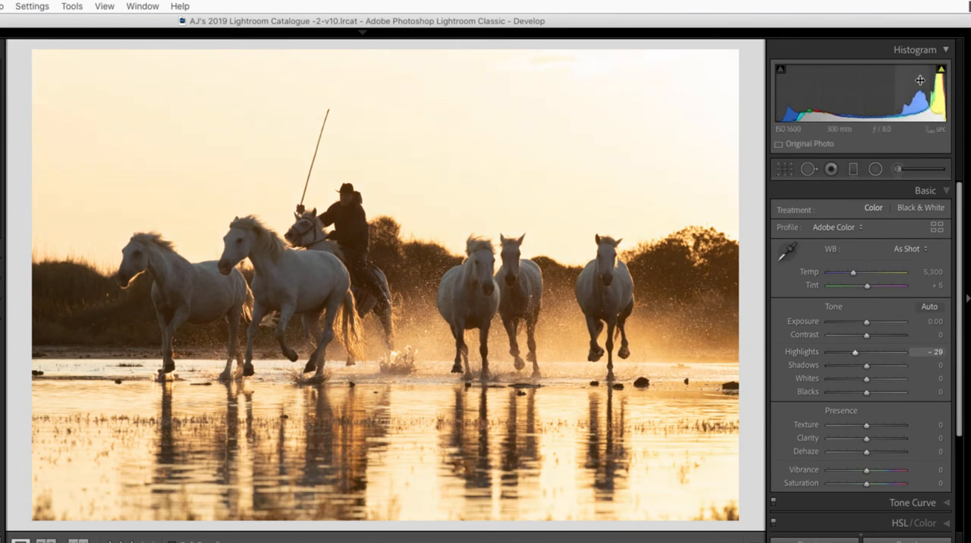
mouse_move(941, 74)
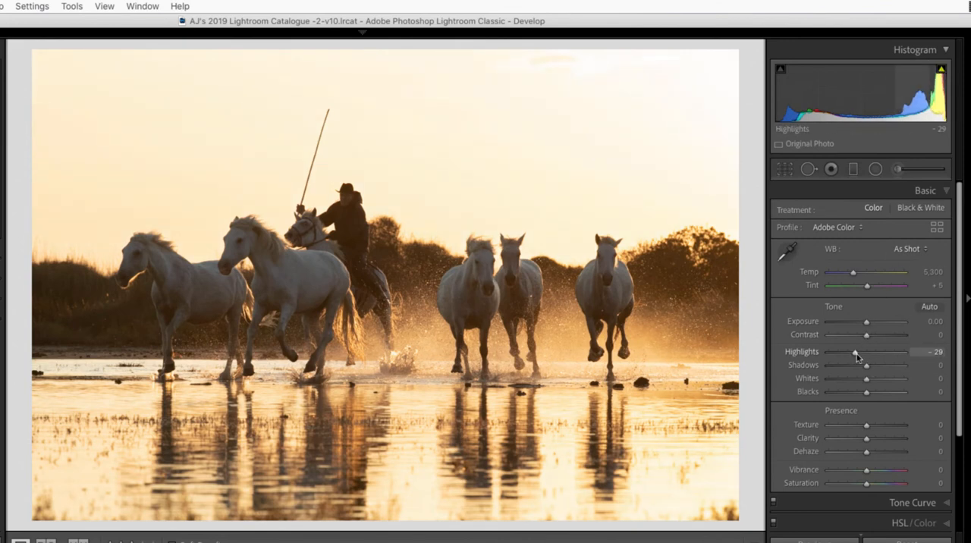
drag(856, 357, 849, 356)
mouse_move(942, 73)
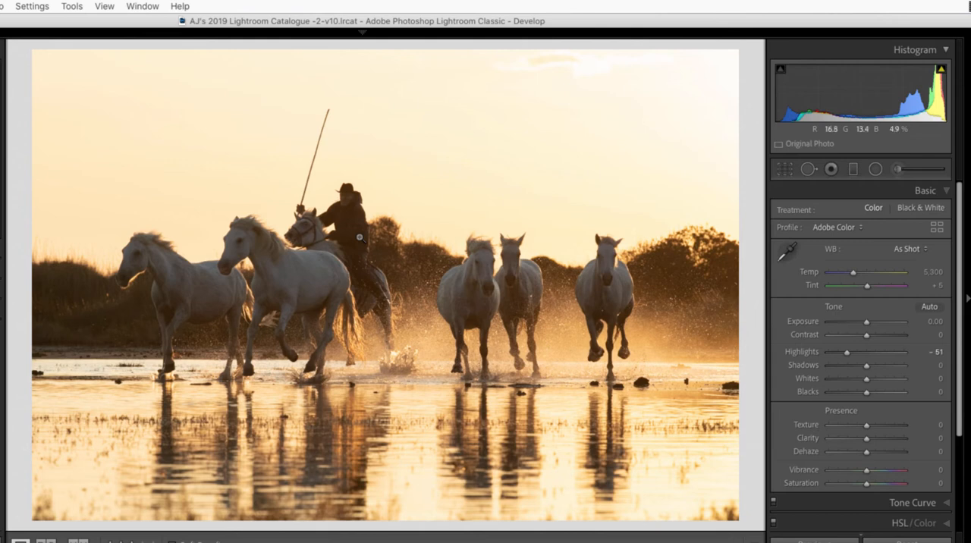
Add a graduated filter from the top of the sky down to the horses' heads with Exposure -0.83, and close the filter.
click(852, 173)
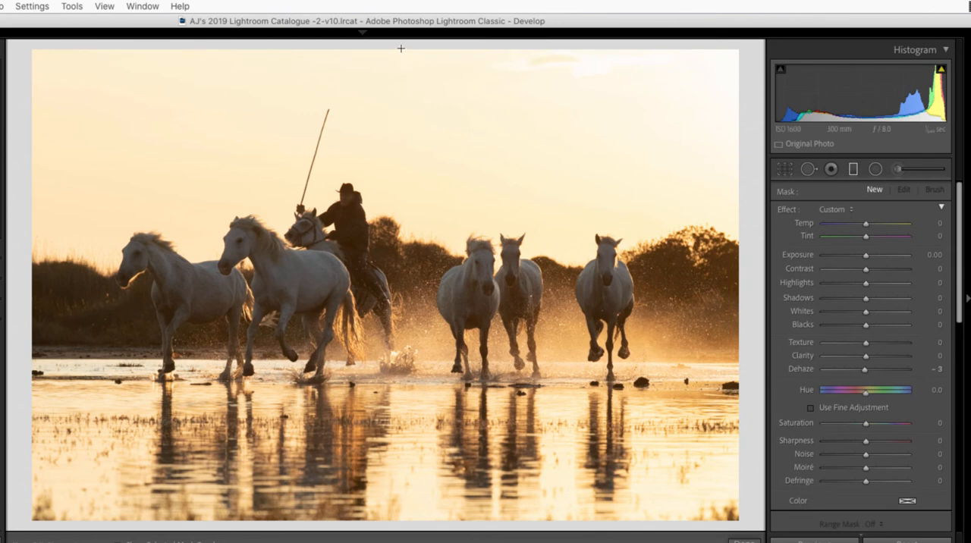
drag(401, 48, 398, 259)
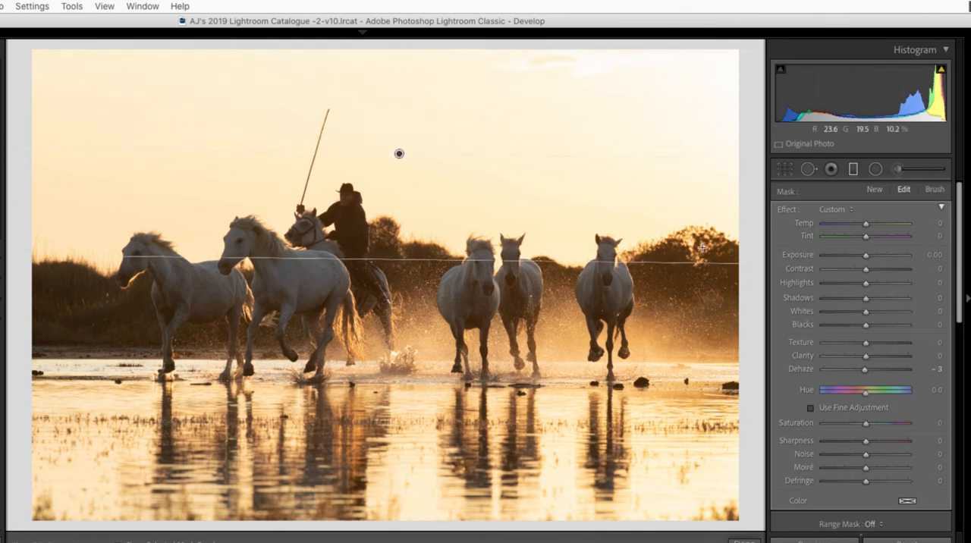
drag(866, 258, 867, 259)
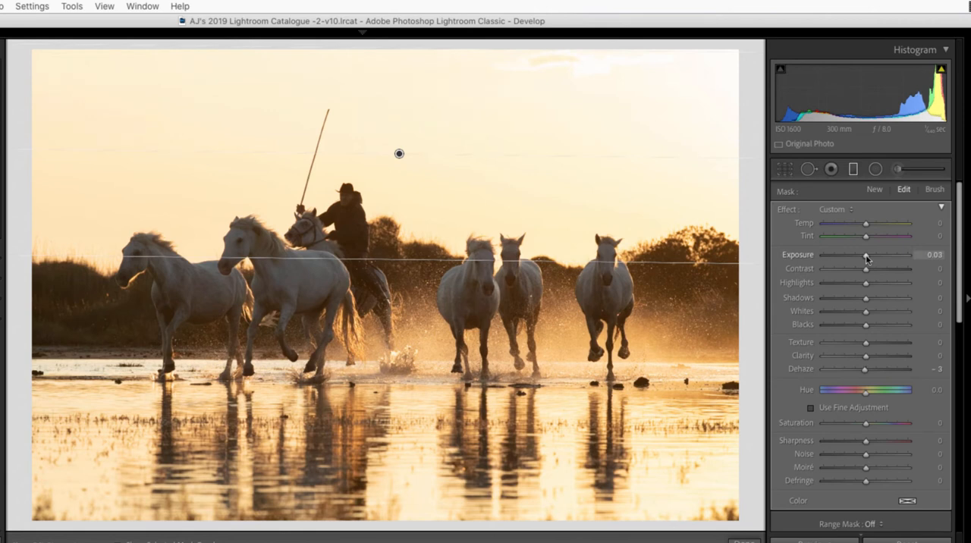
drag(863, 259, 857, 260)
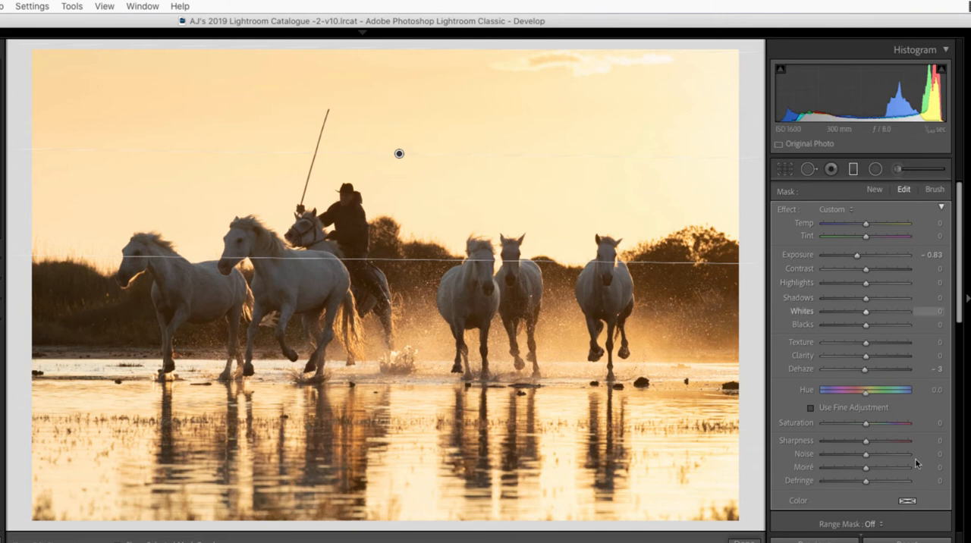
scroll(916, 463, down, 4)
click(935, 410)
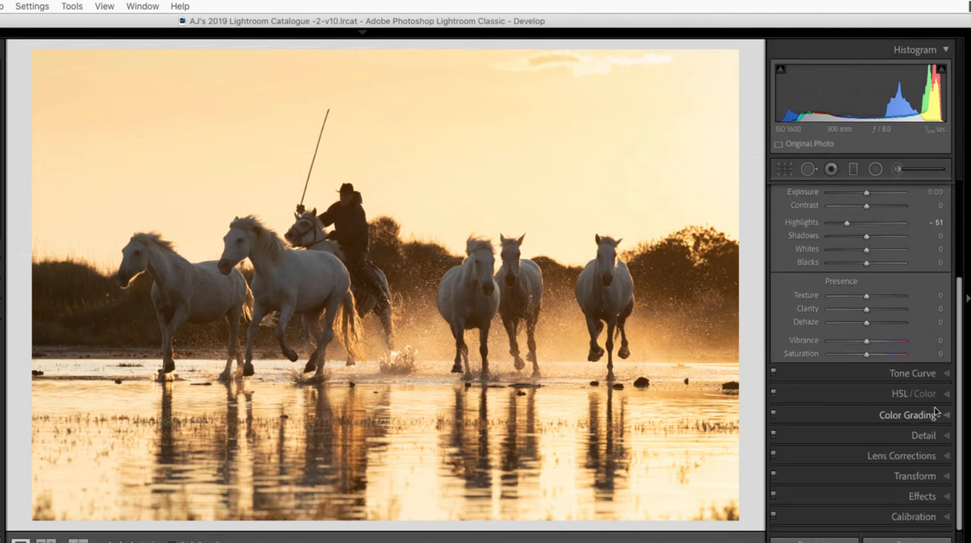
Try raising the overall Shadows to +30 and +19, and reset Shadows to its default.
scroll(848, 290, up, 1)
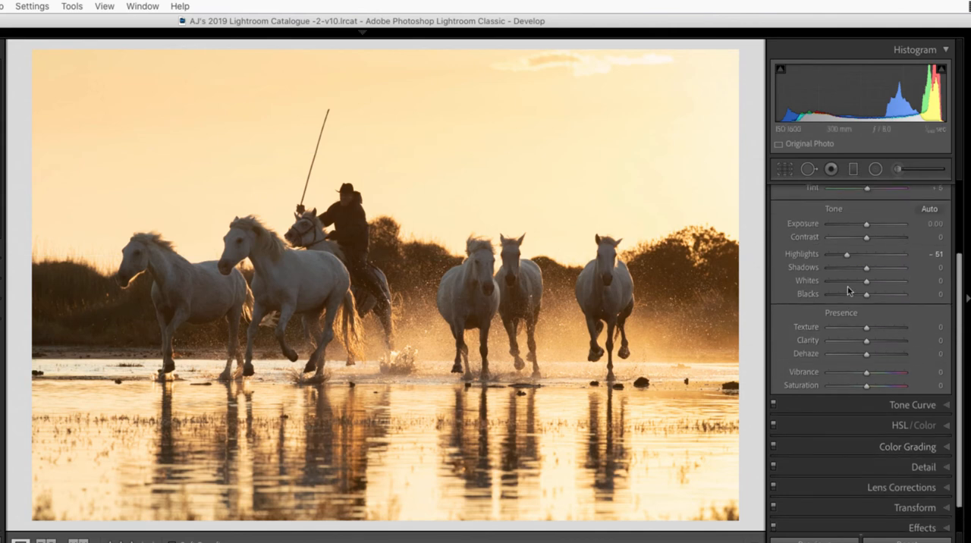
scroll(849, 291, up, 1)
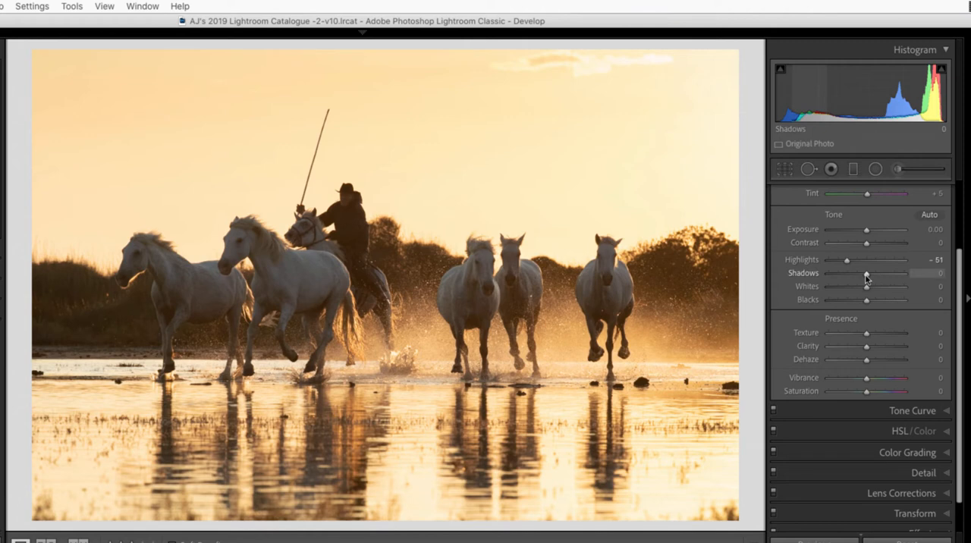
scroll(866, 280, up, 1)
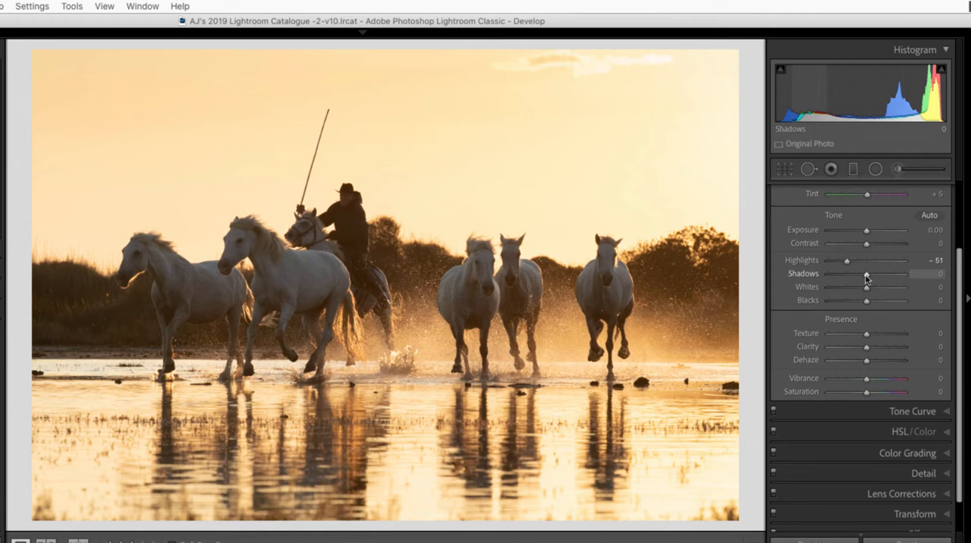
drag(866, 278, 877, 277)
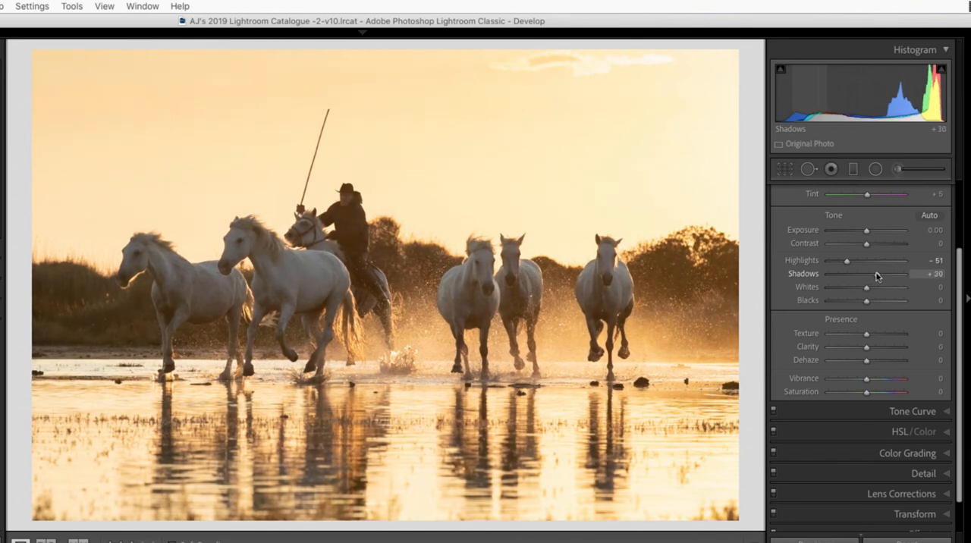
drag(877, 277, 873, 278)
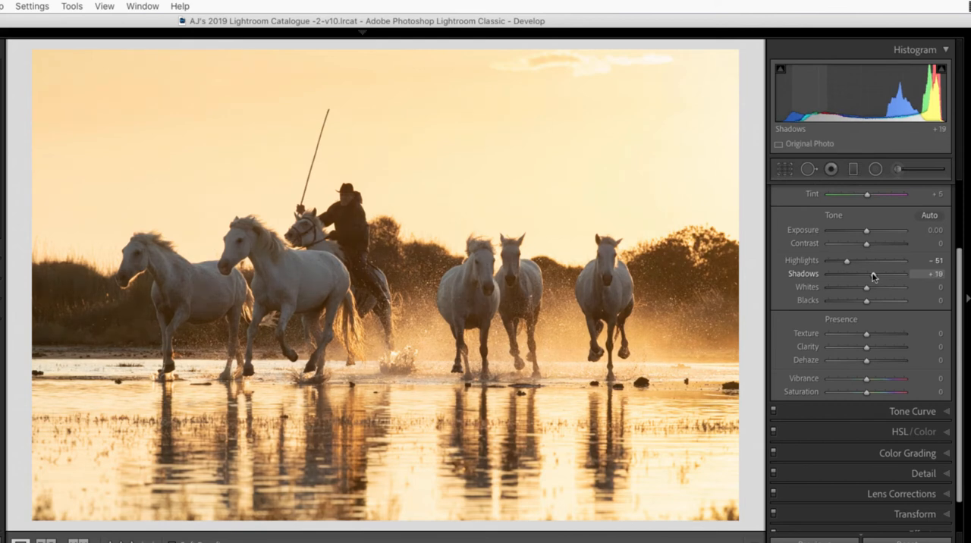
scroll(872, 278, down, 1)
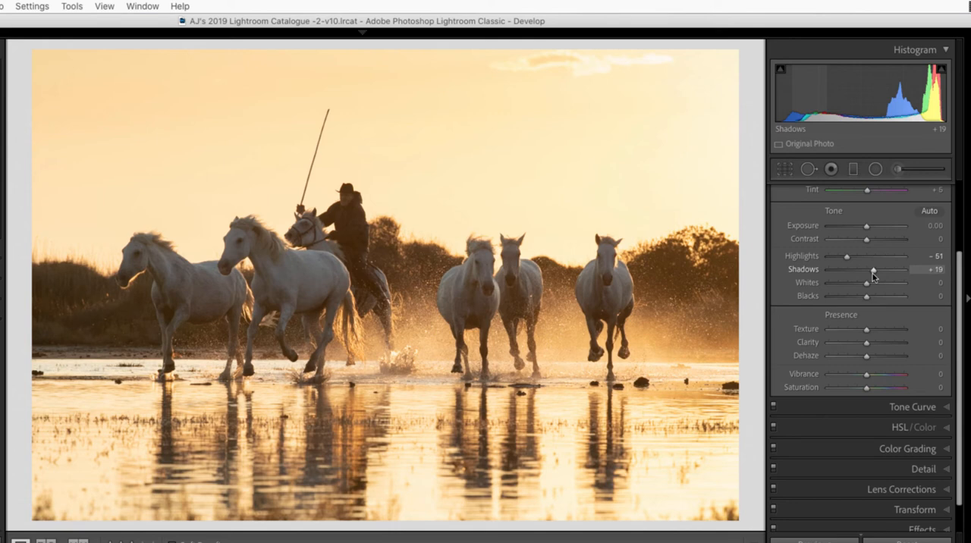
double_click(809, 270)
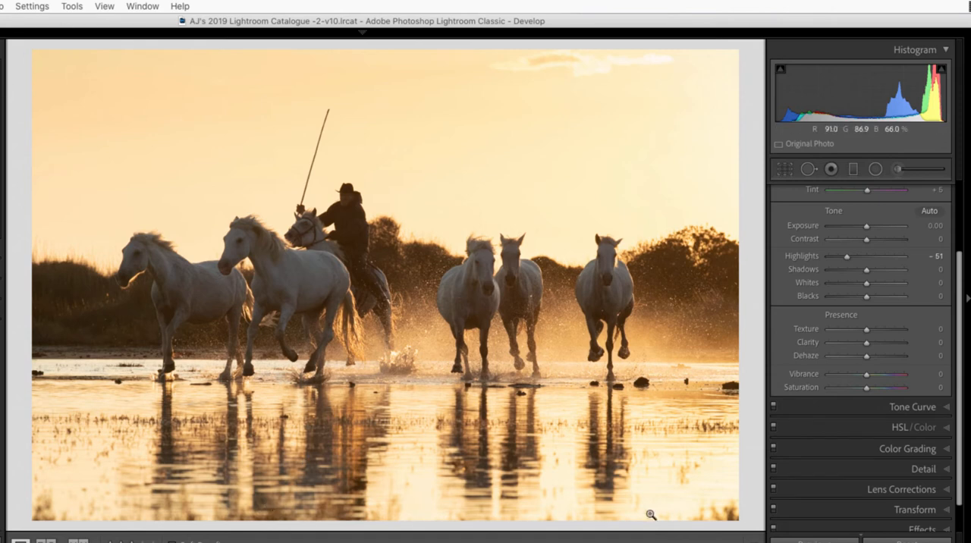
Paint an adjustment brush mask across the horses, rider and dark treeline, and check its coverage with the mask overlay.
click(897, 169)
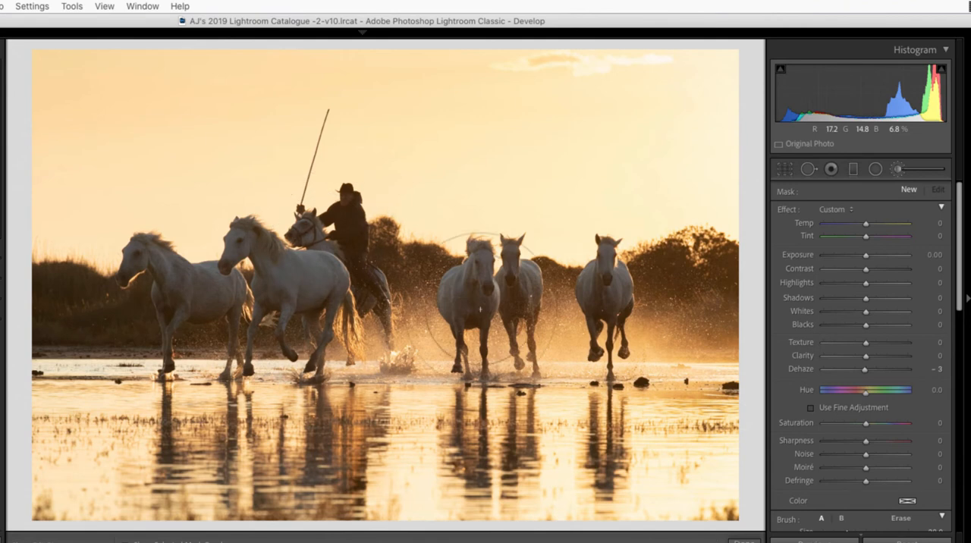
mouse_move(480, 310)
mouse_down()
mouse_move(685, 313)
mouse_move(579, 319)
mouse_move(702, 302)
mouse_up()
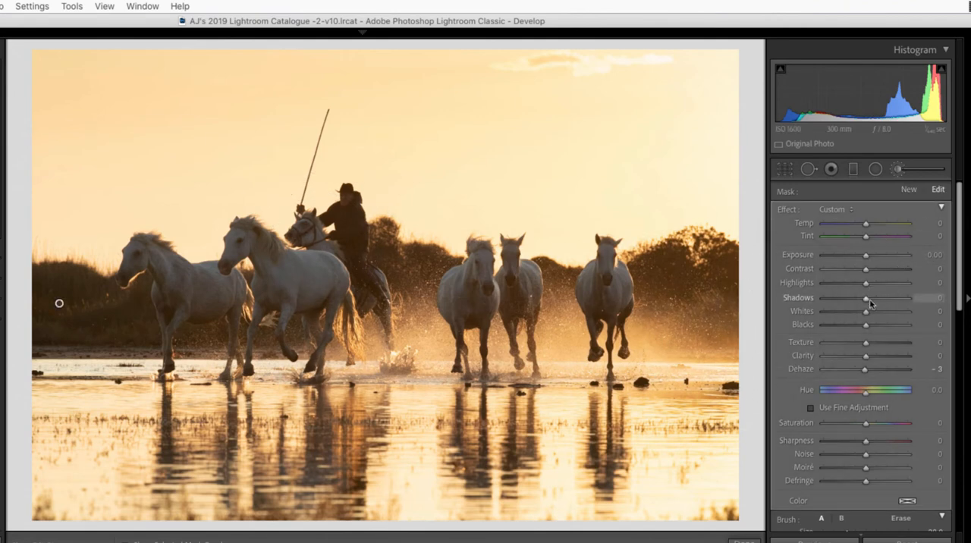
key(o)
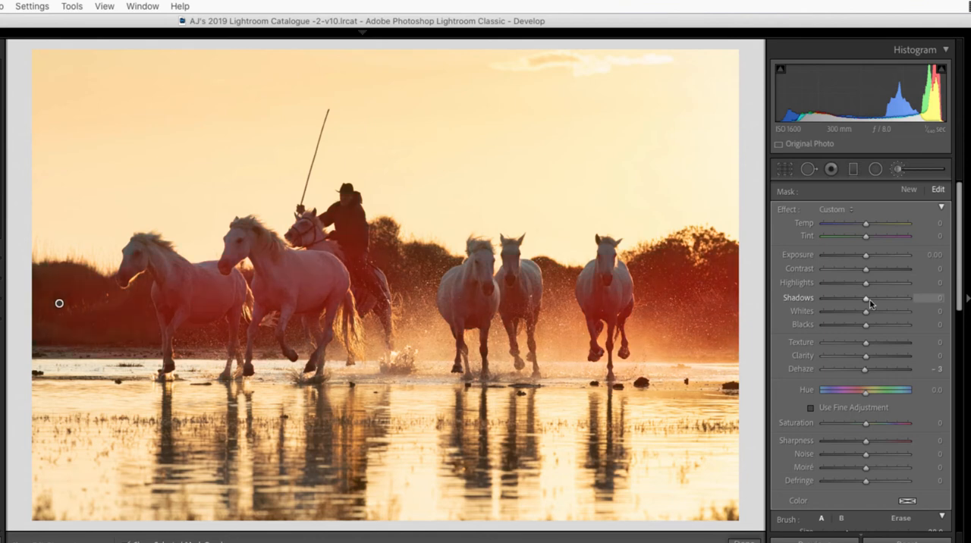
key(o)
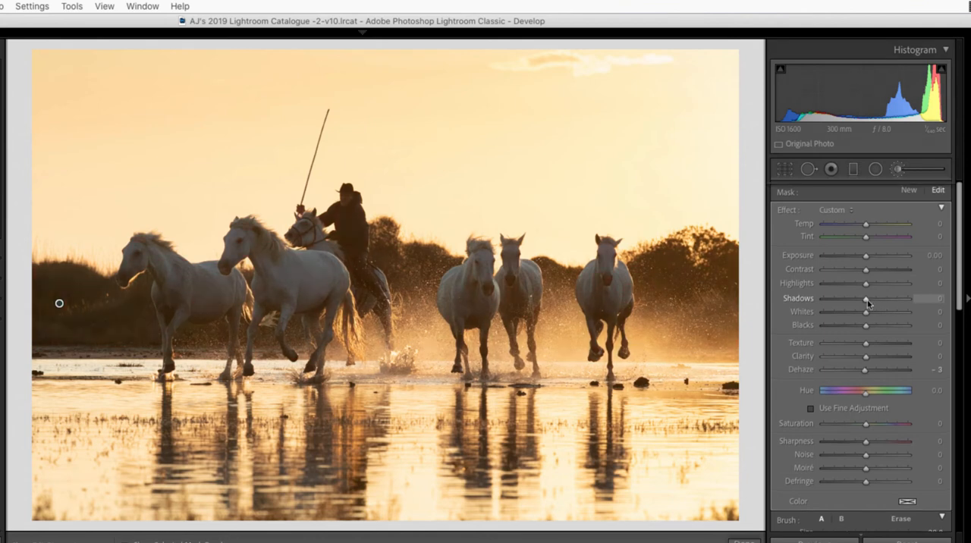
Set the brush mask's Shadows to 34 and close the adjustment brush.
drag(868, 303, 887, 304)
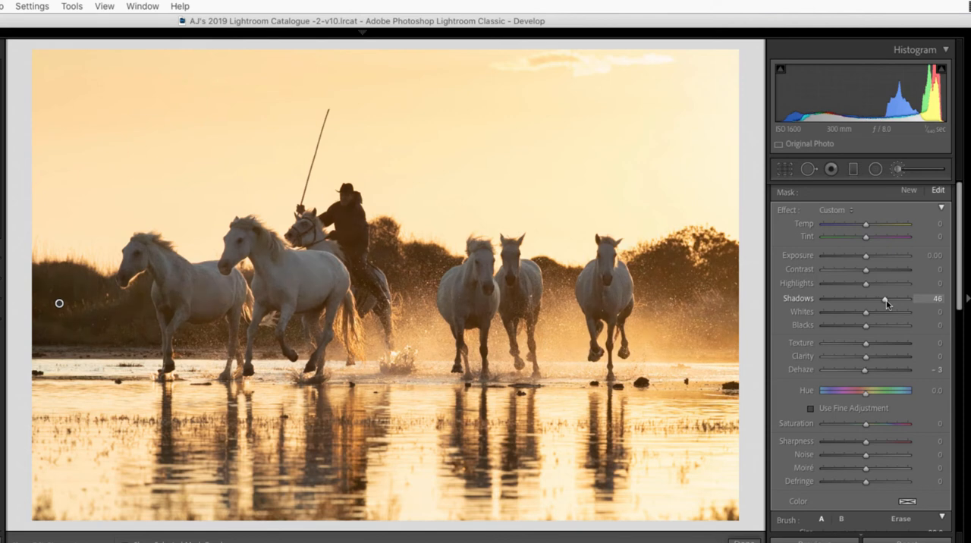
drag(887, 304, 881, 304)
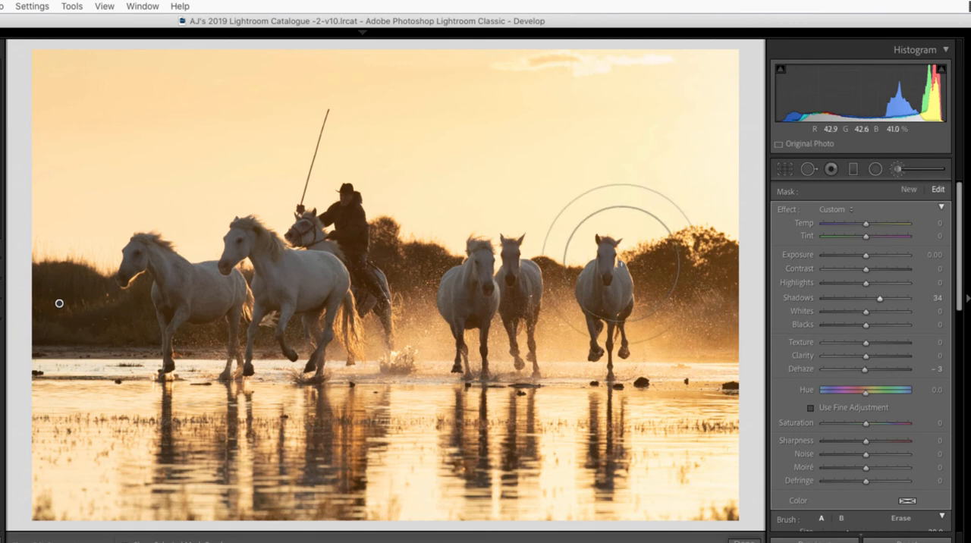
scroll(934, 521, down, 3)
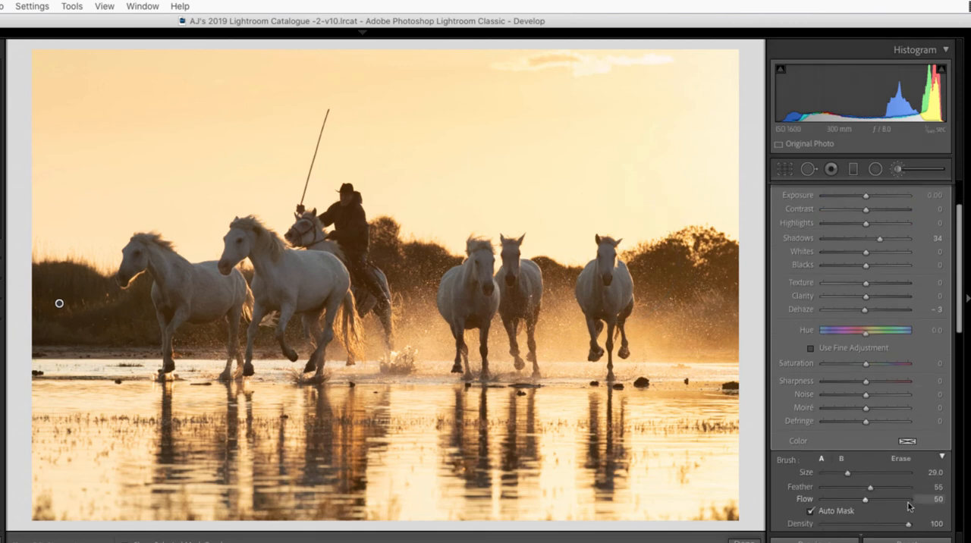
scroll(934, 502, down, 3)
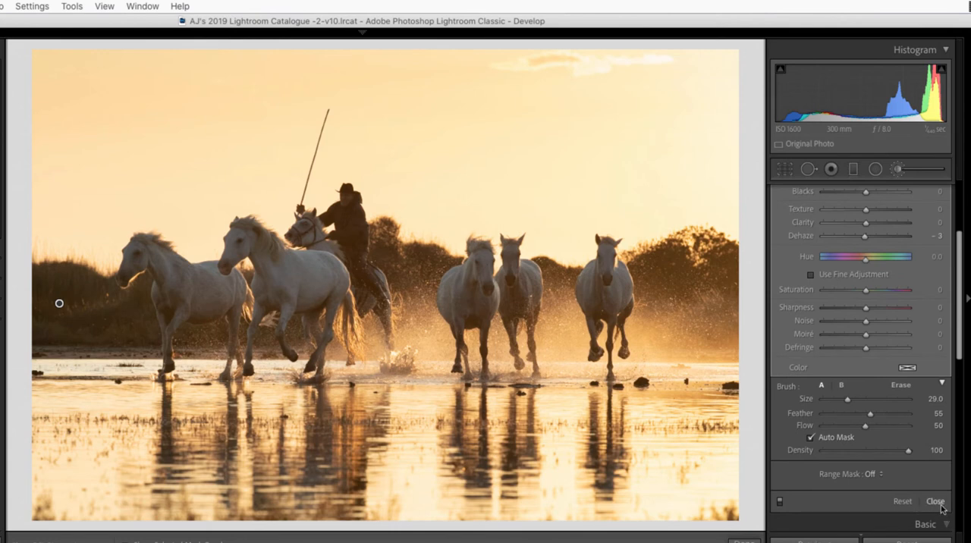
click(941, 504)
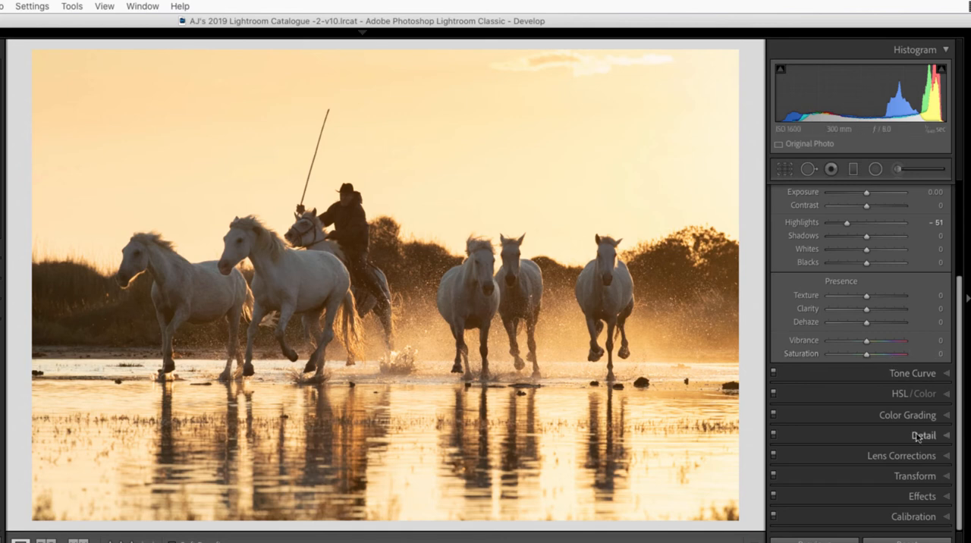
Rotate the photo by -0.7 with the Transform adjustments to level the waterline.
click(948, 480)
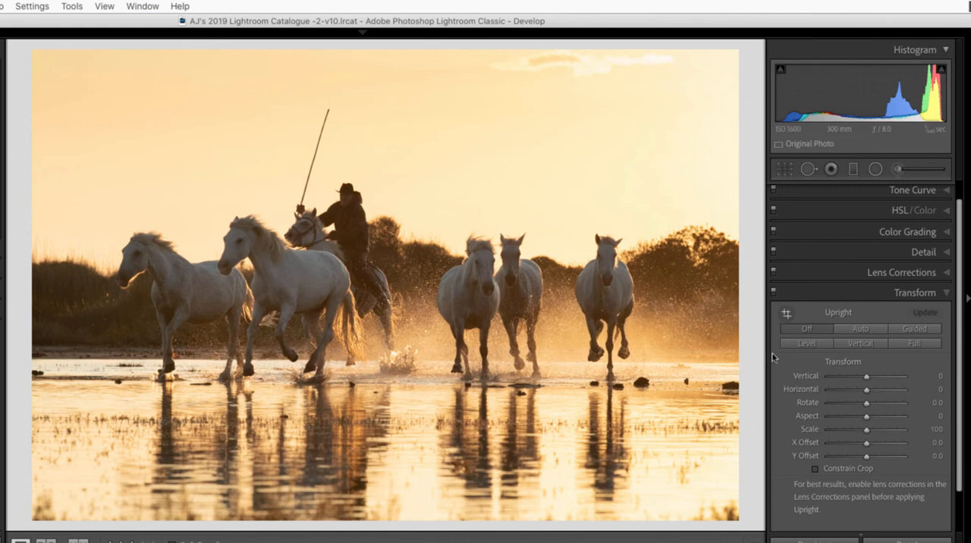
click(865, 403)
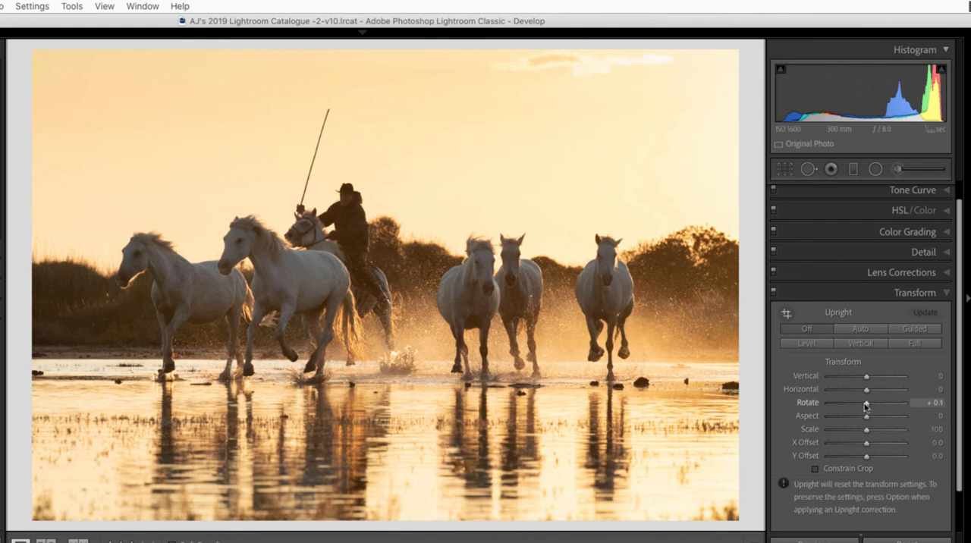
drag(866, 406, 863, 406)
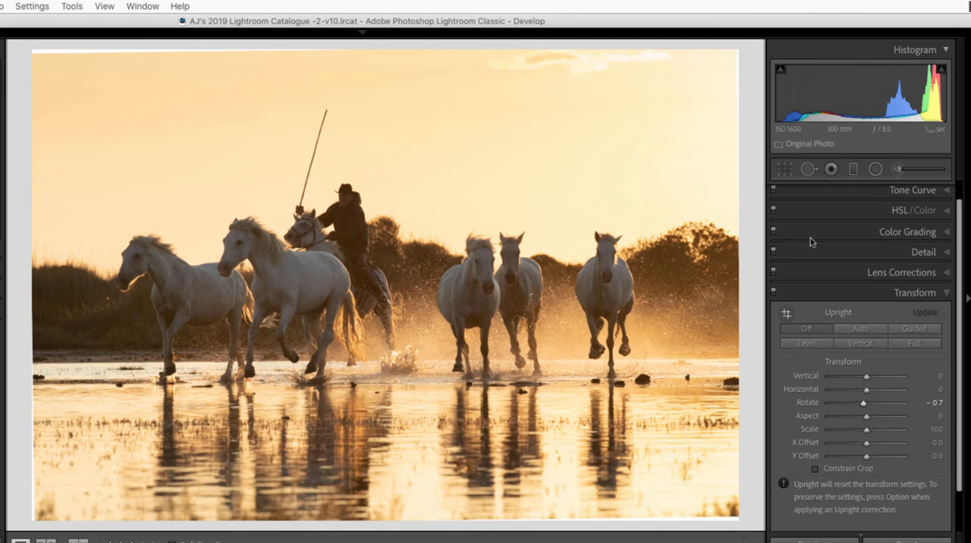
Check the waterline against the crop grid and refine the Transform rotation to -0.5.
click(785, 169)
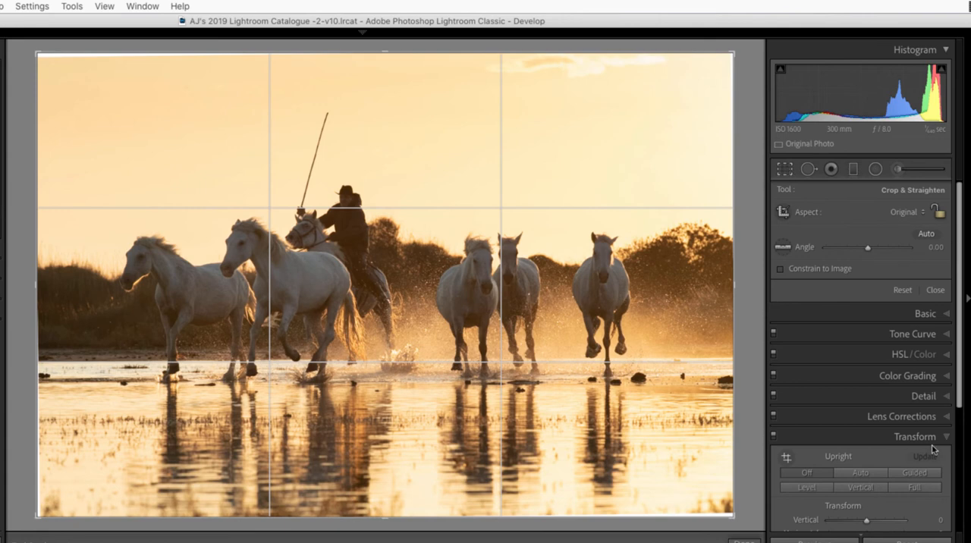
scroll(881, 457, down, 5)
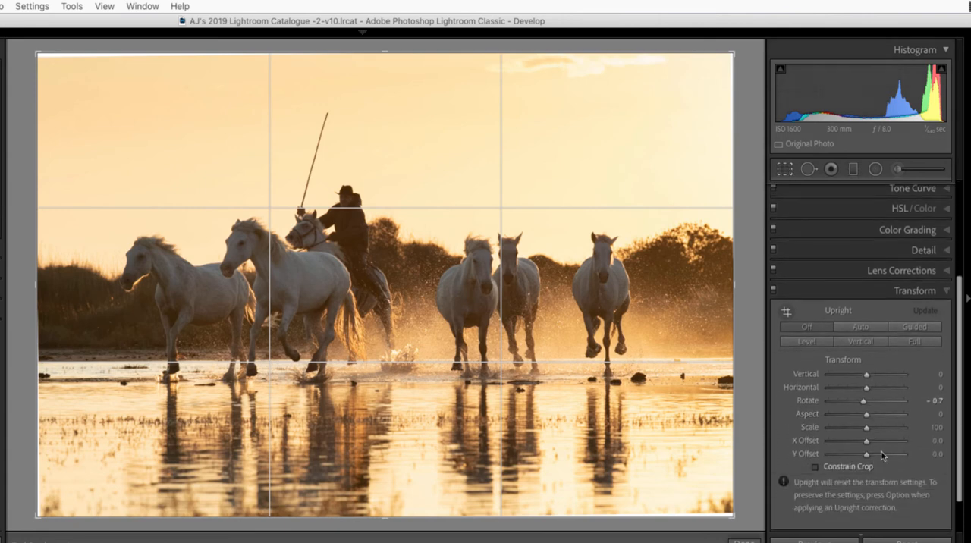
scroll(882, 456, down, 2)
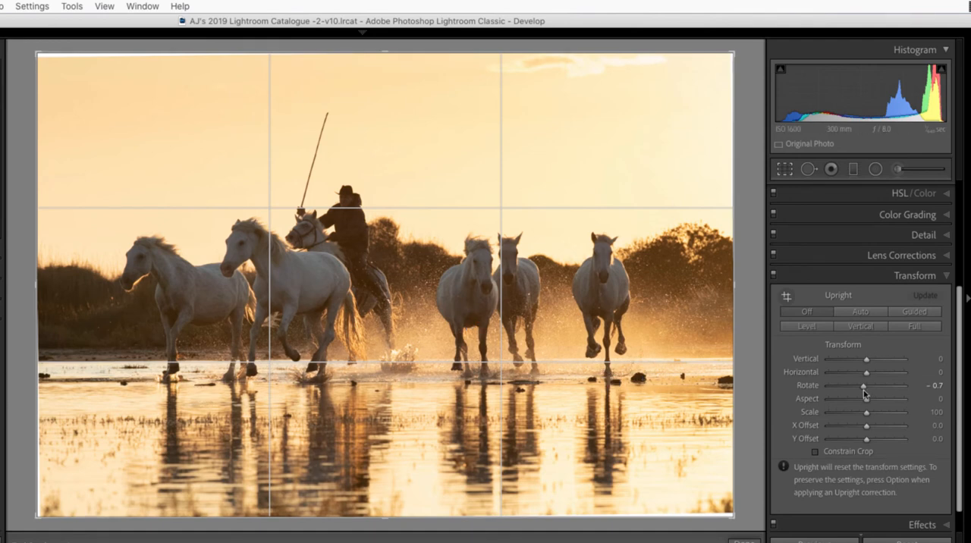
drag(864, 393, 865, 388)
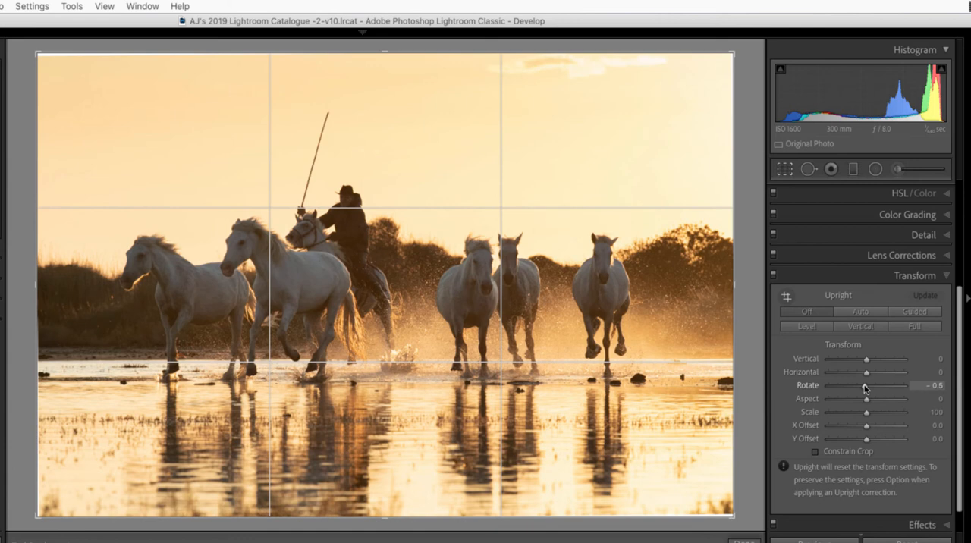
drag(866, 388, 865, 389)
scroll(865, 388, down, 2)
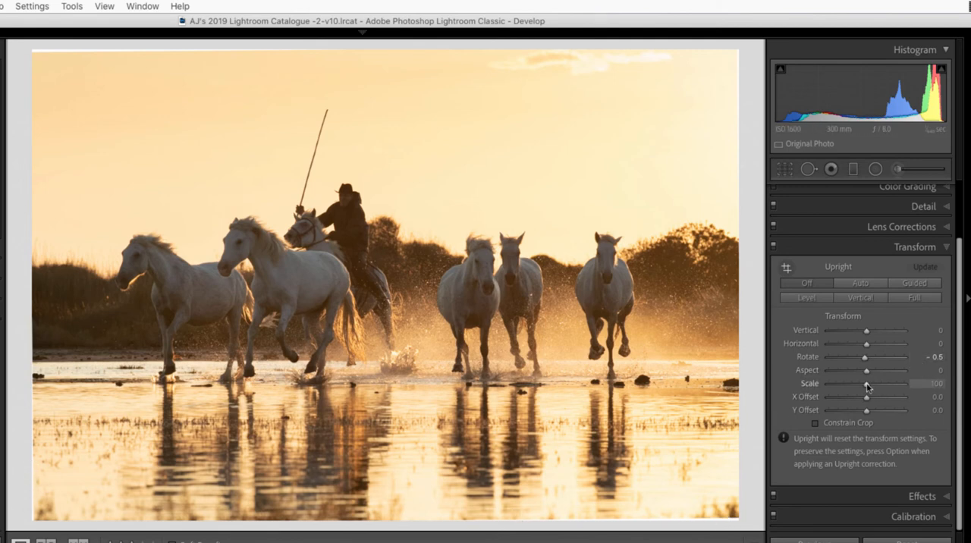
Set the Transform Scale to 110 and the Y Offset to +4.7 to hide the rotated edges and reposition the frame.
drag(867, 386, 874, 386)
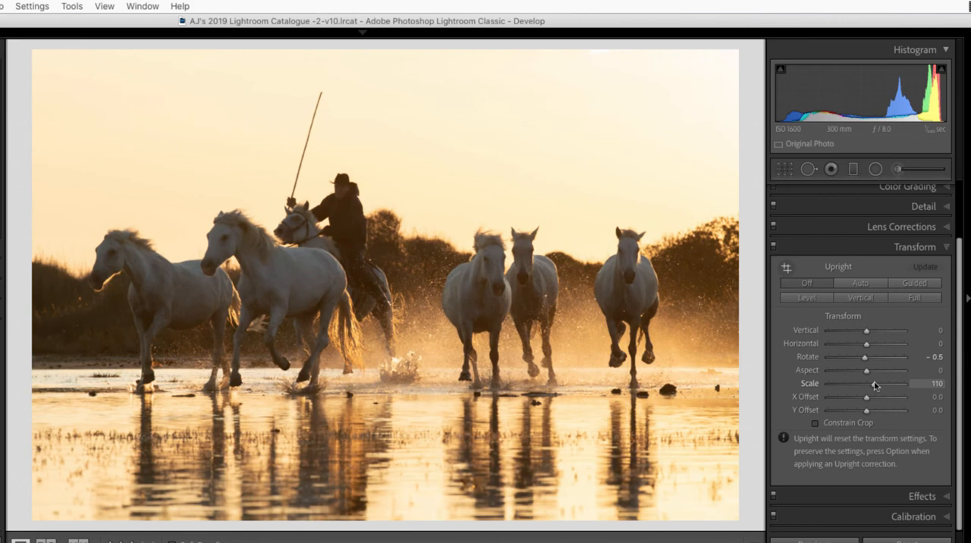
drag(870, 414, 870, 415)
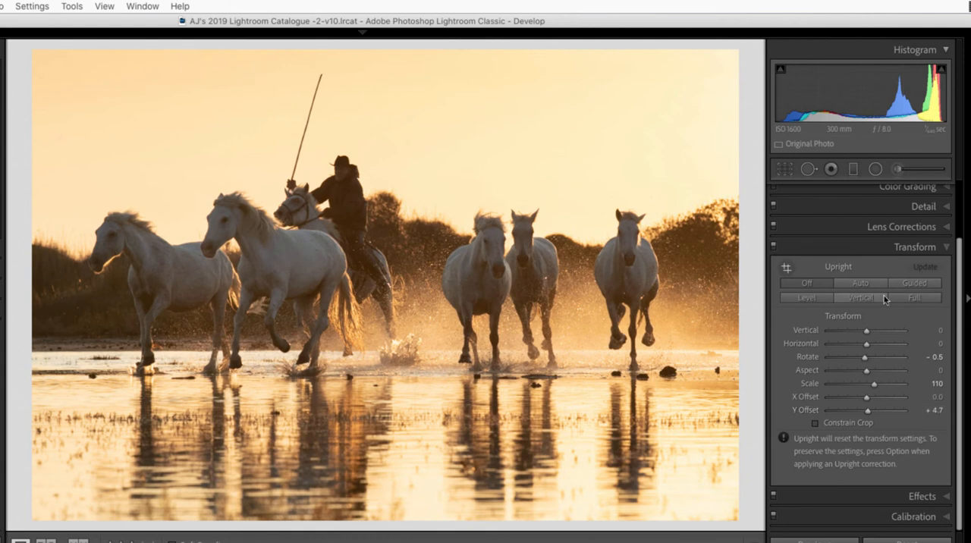
Set the photo's Clarity to +11 and Shadows to +13 in the Basic adjustments.
scroll(933, 212, up, 2)
scroll(935, 214, up, 1)
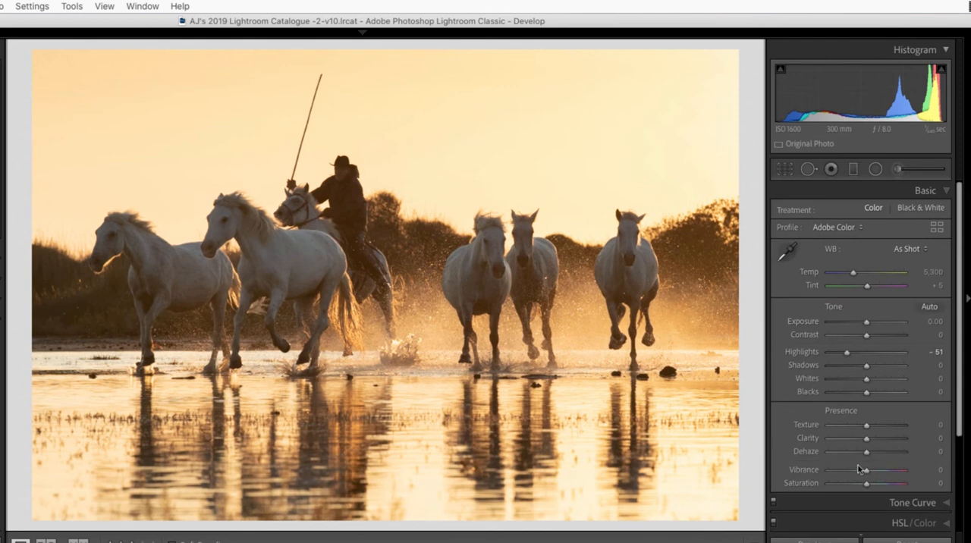
drag(867, 440, 871, 442)
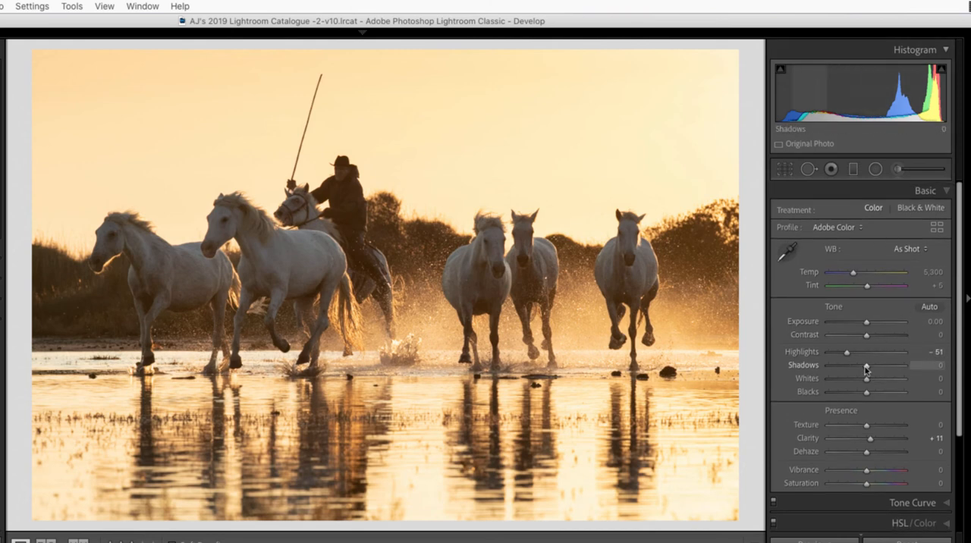
drag(866, 369, 871, 369)
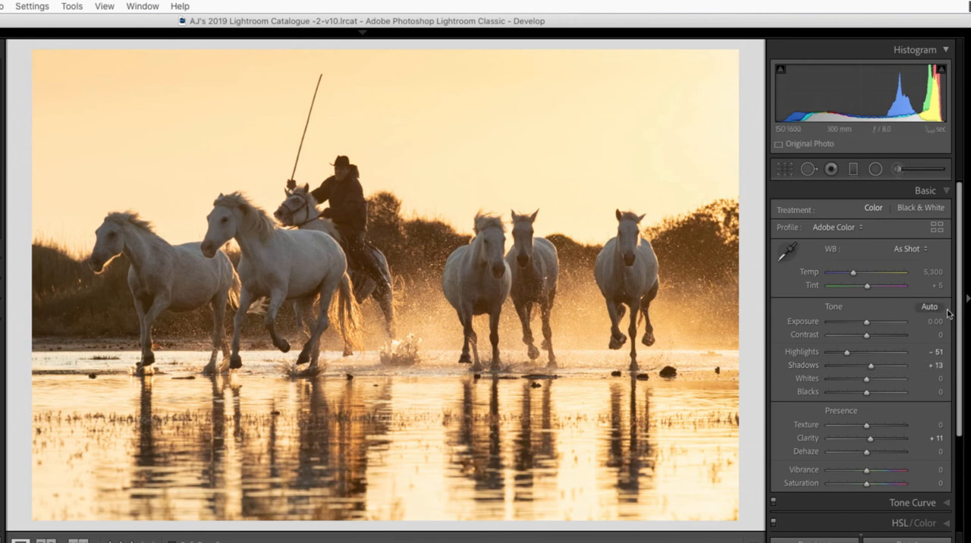
Compare the Daylight, Cloudy and Shade white balance presets and settle on Daylight.
click(908, 250)
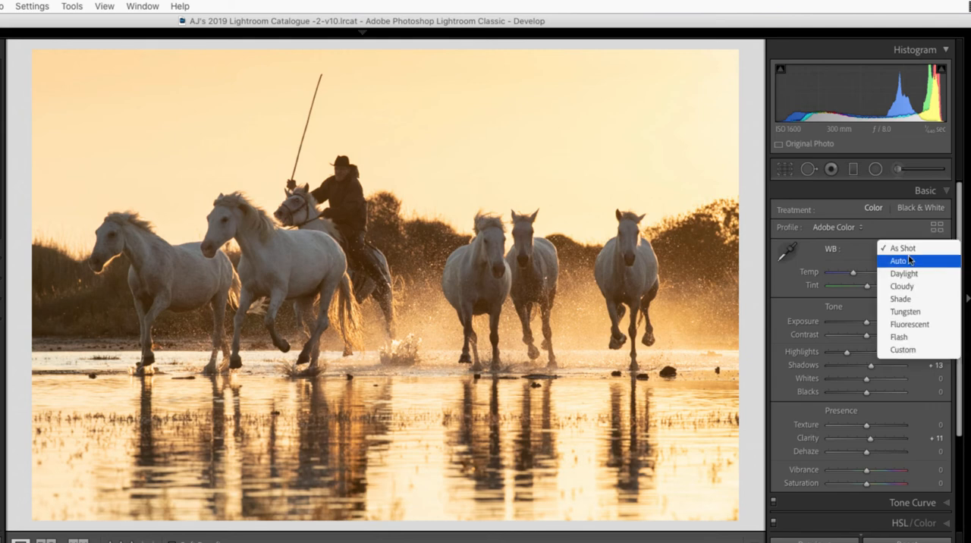
click(912, 275)
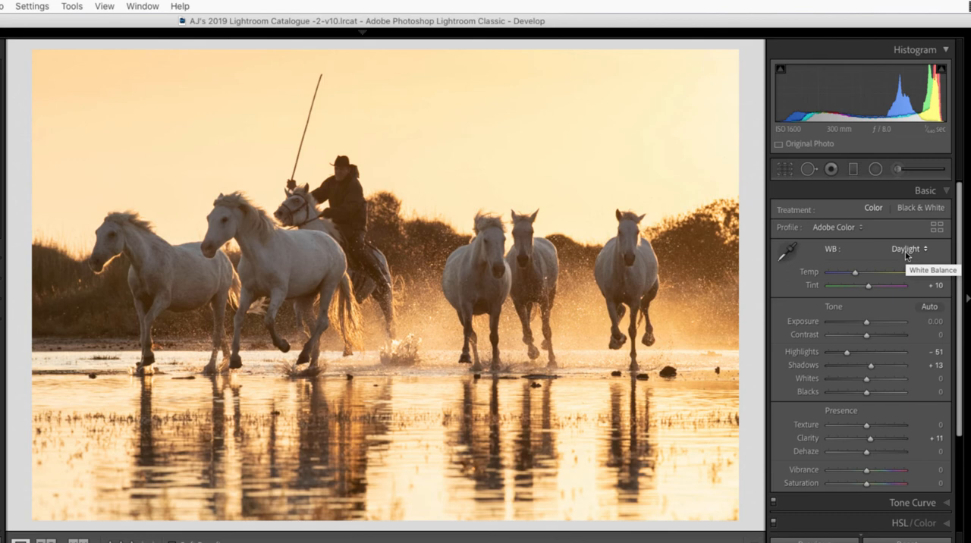
click(907, 250)
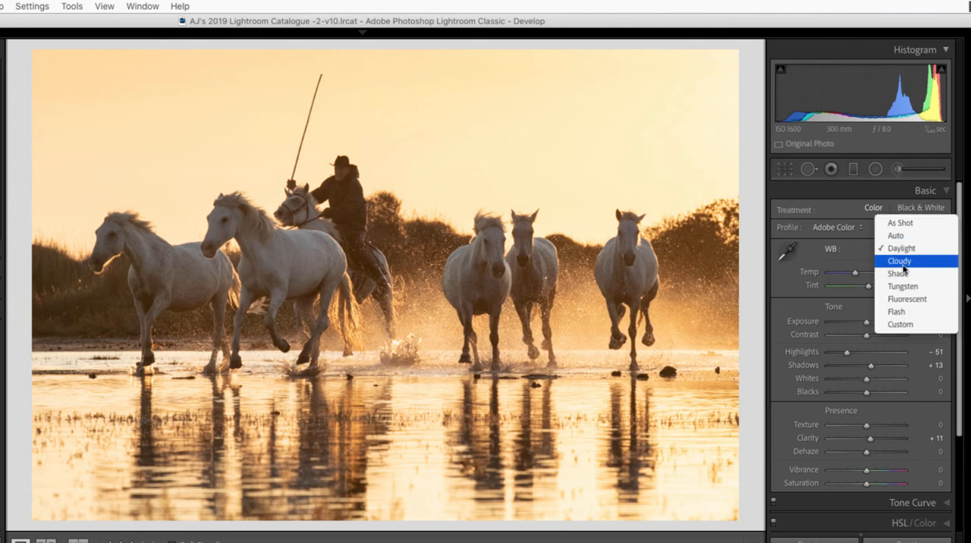
click(902, 262)
click(910, 251)
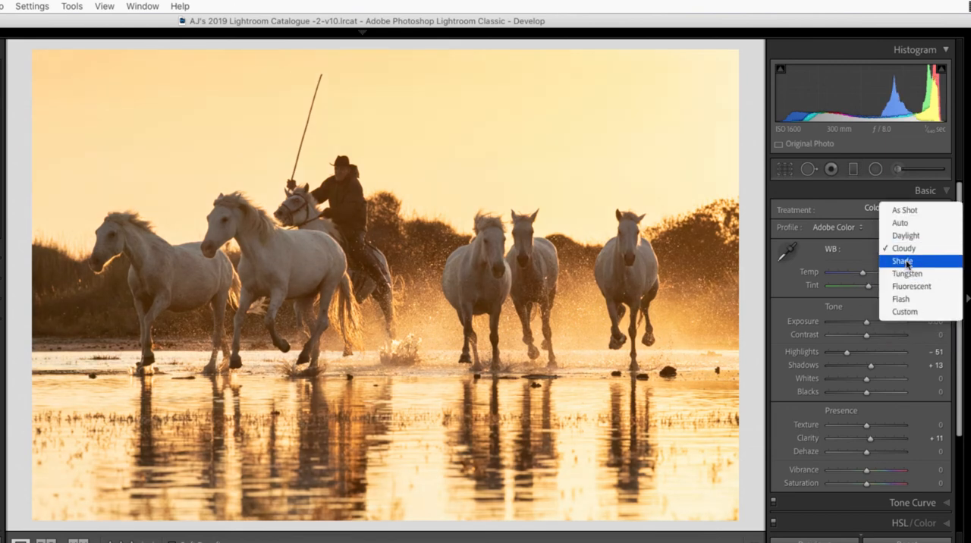
click(907, 262)
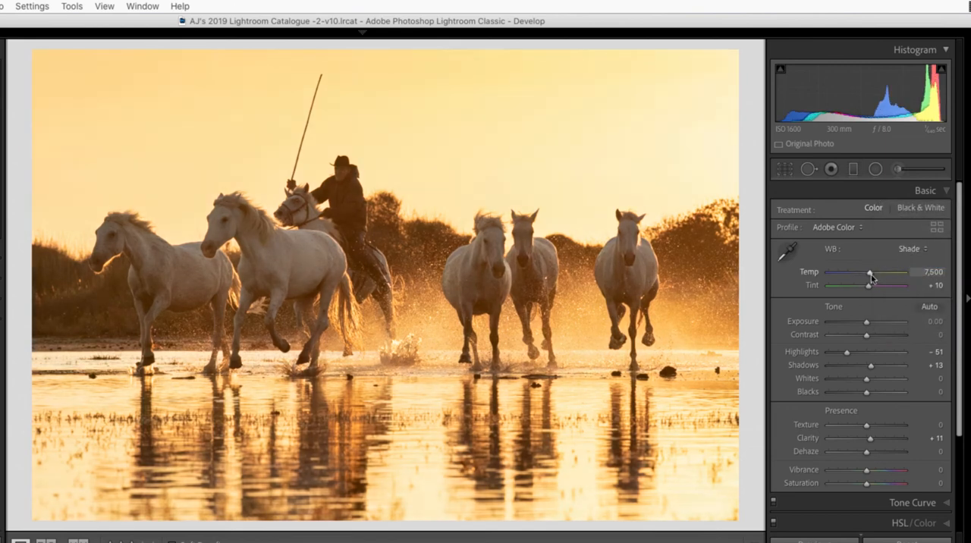
drag(871, 276, 871, 276)
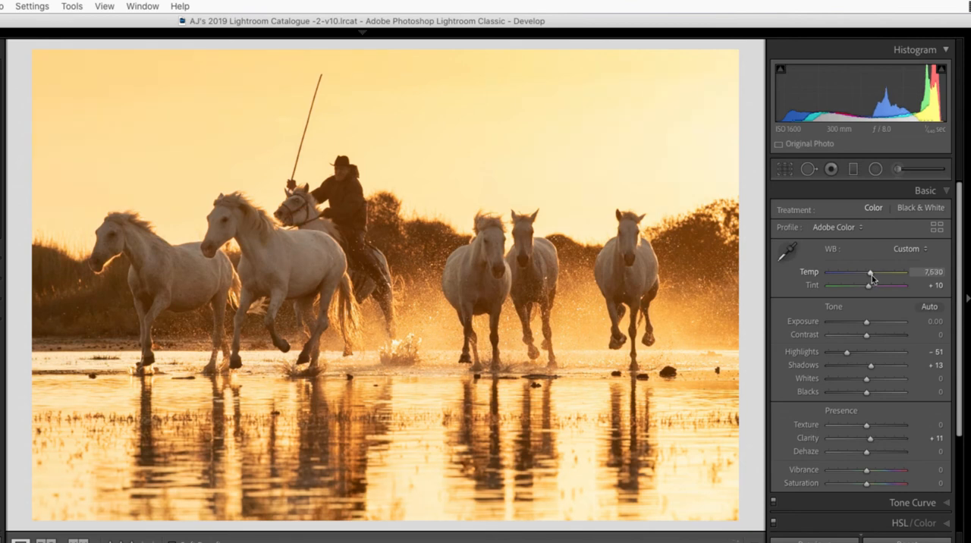
click(914, 250)
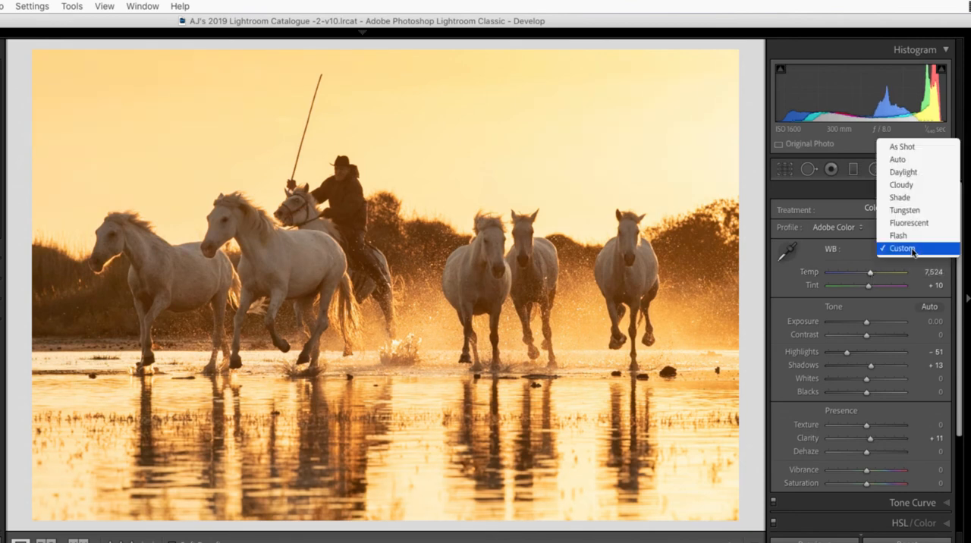
click(905, 173)
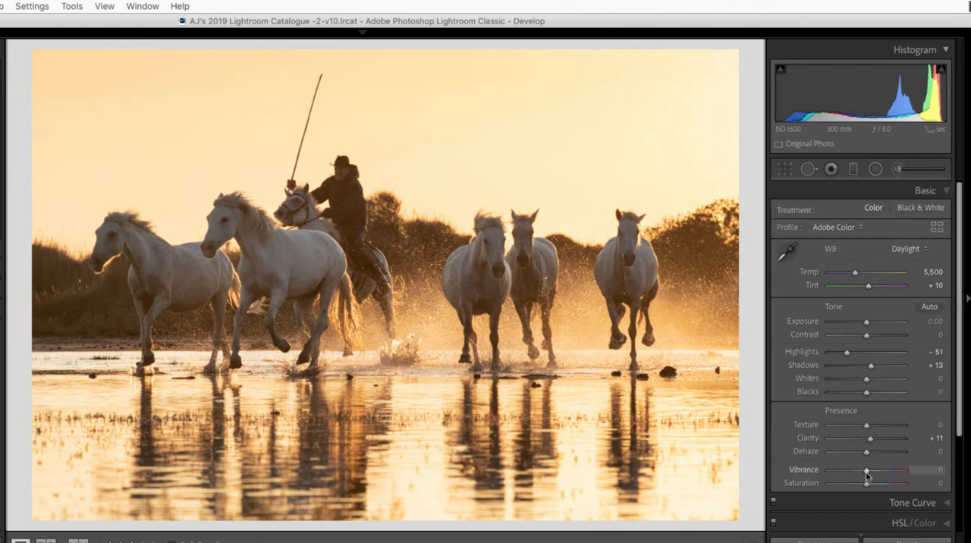
Set Vibrance to +23 and Saturation to -8 for the photo of the rider and horses.
drag(866, 474, 873, 475)
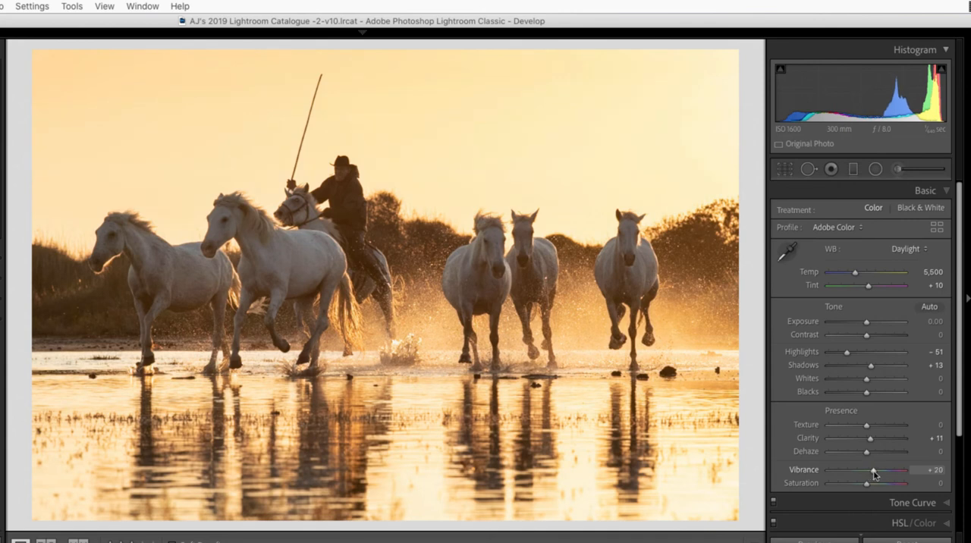
drag(874, 474, 874, 474)
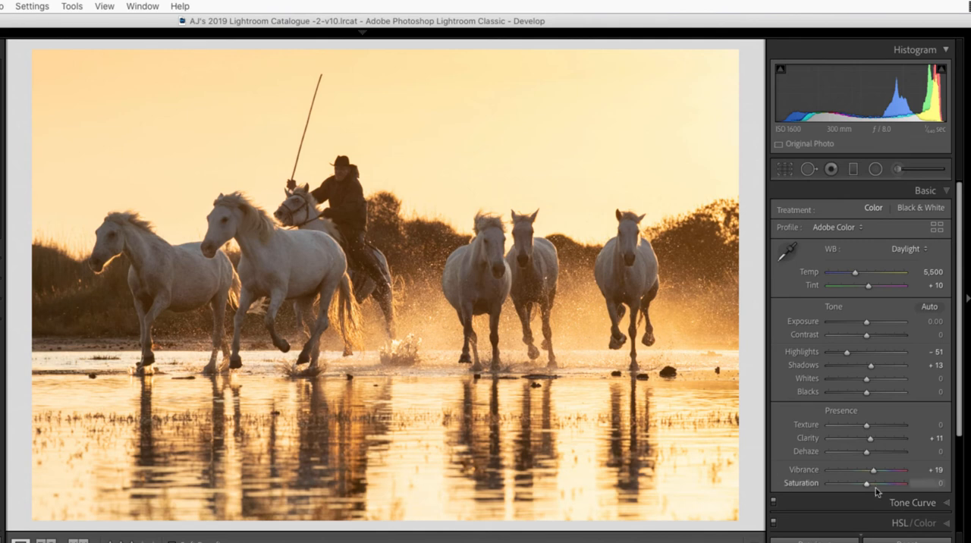
drag(868, 488, 865, 490)
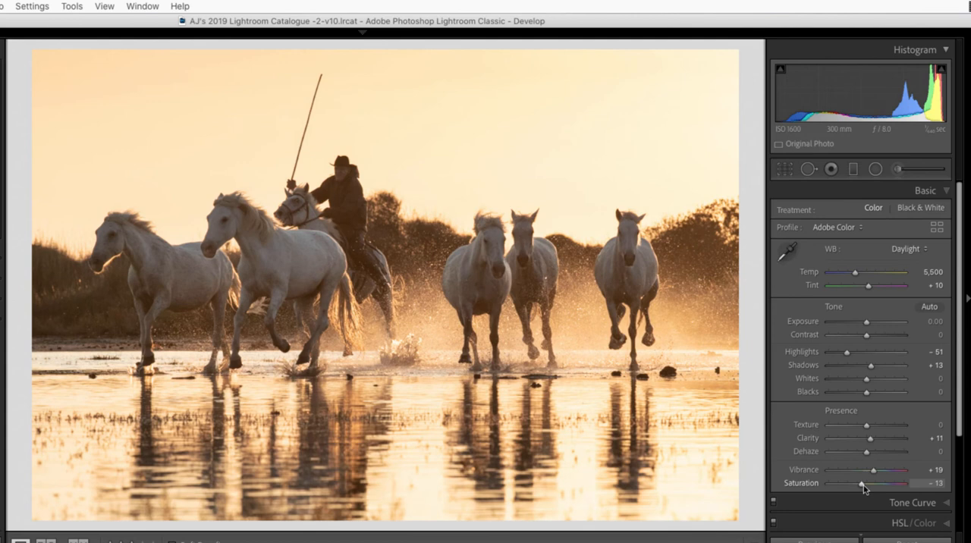
drag(864, 489, 876, 470)
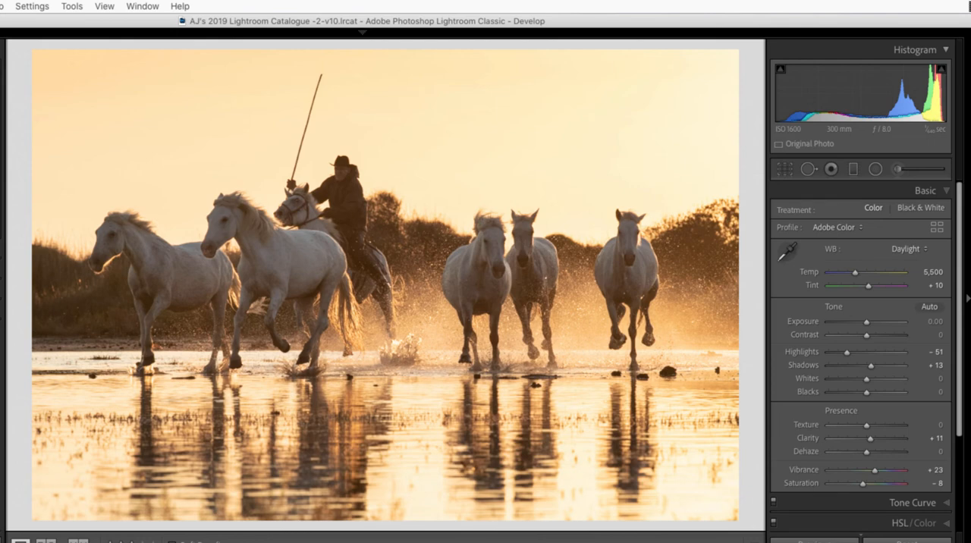
Examine which develop settings of the edited rider photo can be copied, and close the copy options without copying.
click(103, 498)
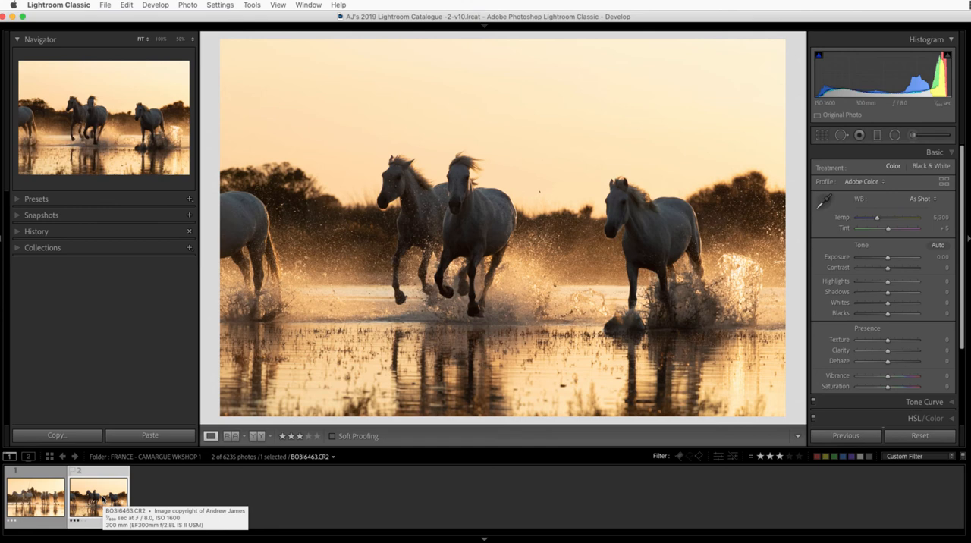
click(49, 501)
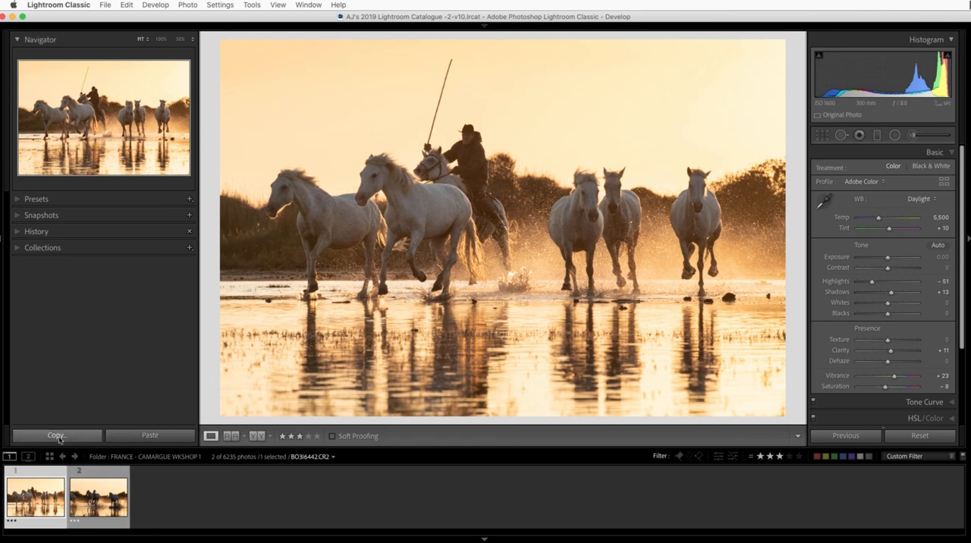
click(69, 437)
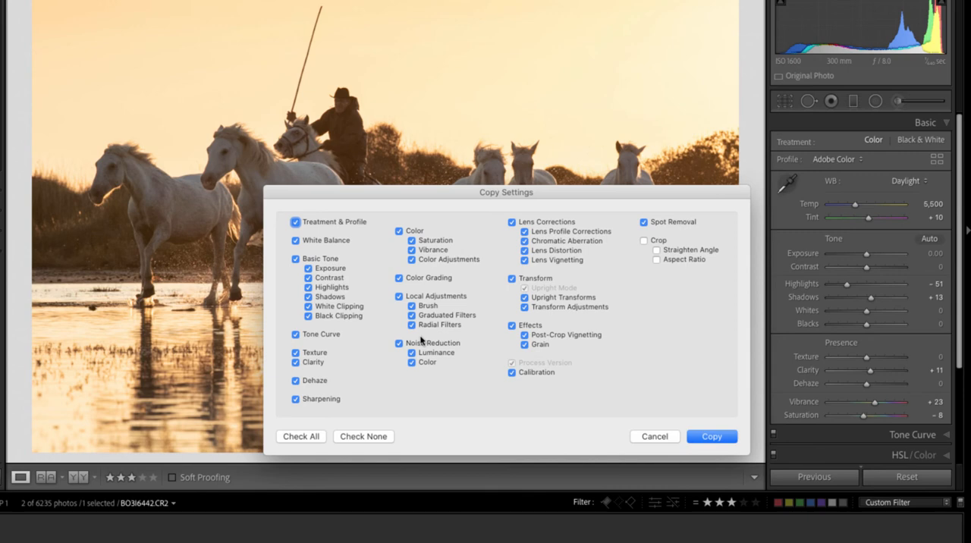
click(666, 439)
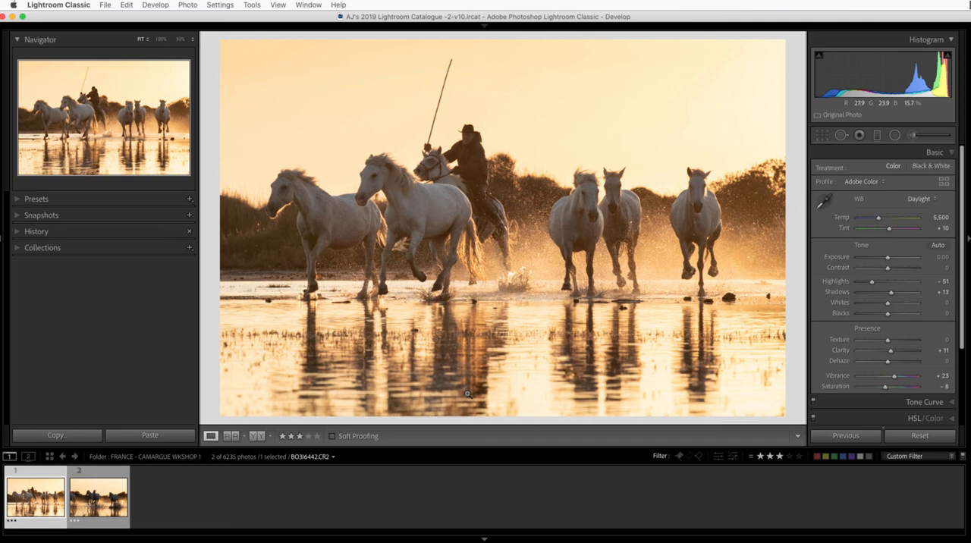
Select the second photo of running horses and apply the previous photo's develop settings to it.
click(102, 509)
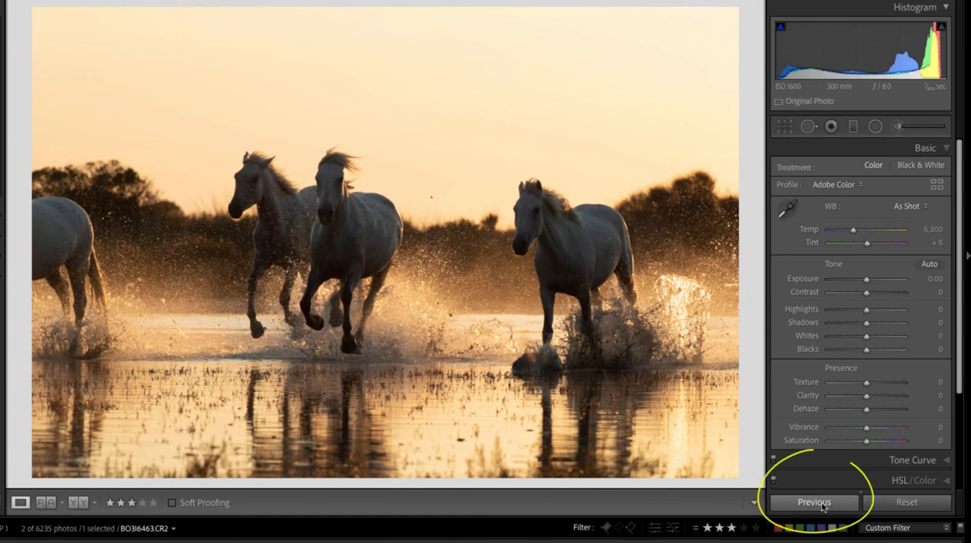
click(824, 507)
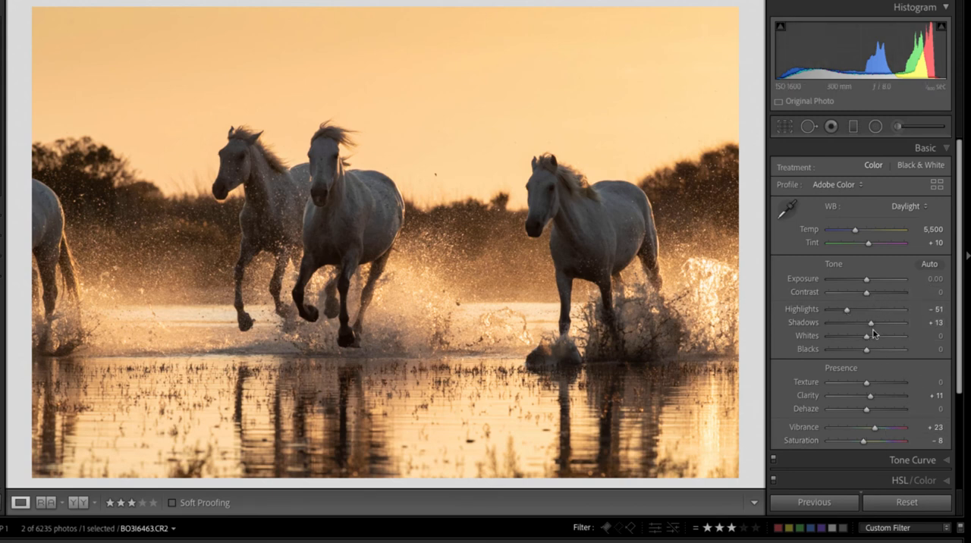
Inspect the graduated filter and Basic adjustments carried over to the second photo.
click(853, 126)
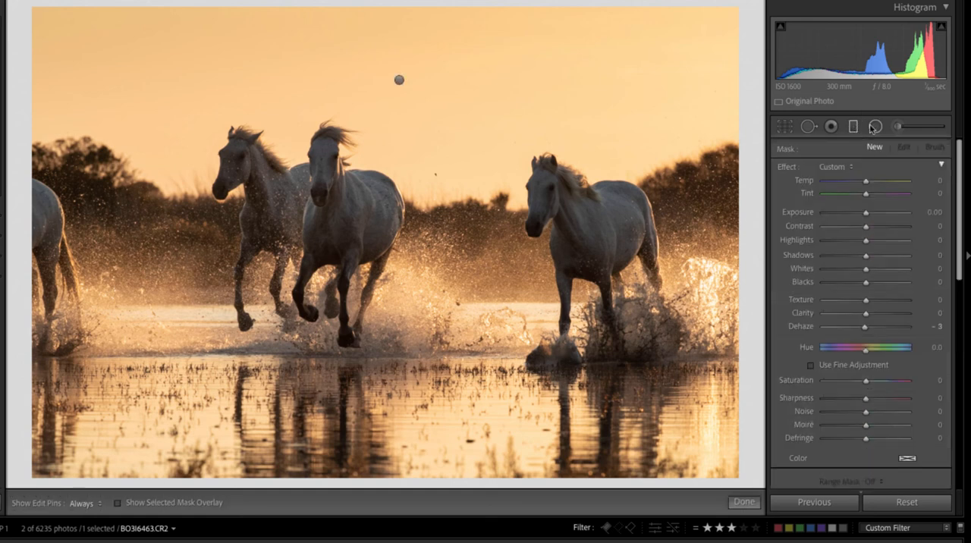
mouse_move(398, 81)
scroll(912, 412, down, 3)
click(935, 341)
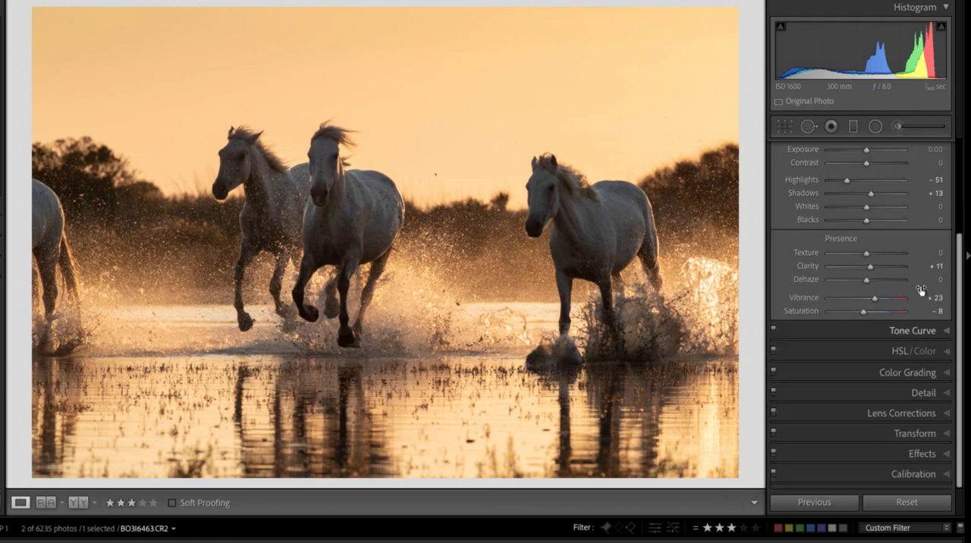
scroll(882, 273, up, 1)
scroll(879, 282, up, 1)
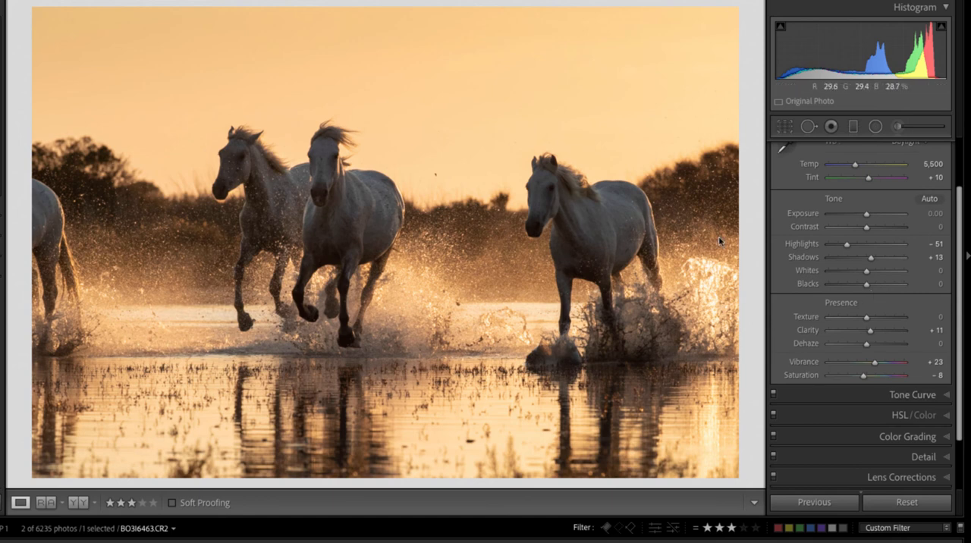
Reframe the second photo with Transform Scale 129, X Offset -4.8 and Y Offset +15.4 to remove the partial horse.
scroll(932, 438, down, 1)
scroll(932, 437, down, 2)
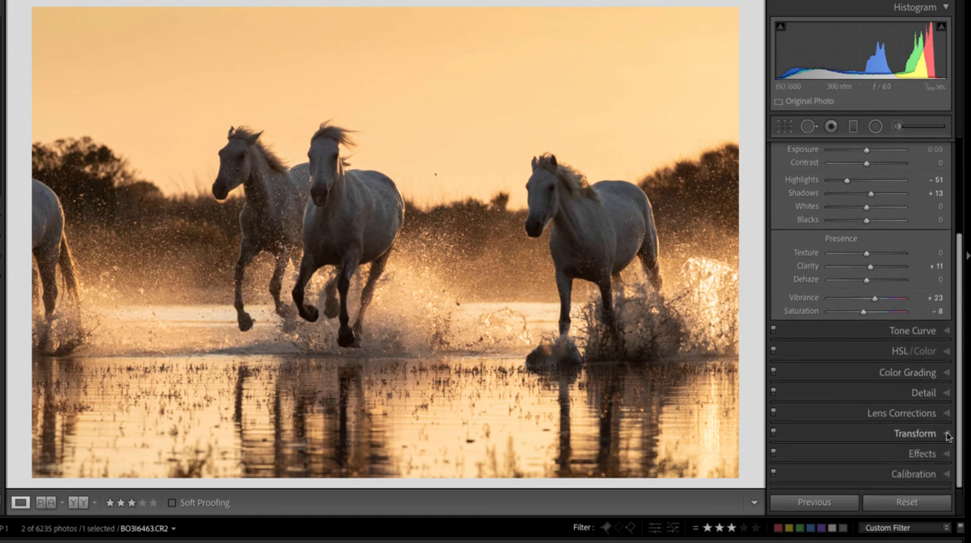
click(941, 435)
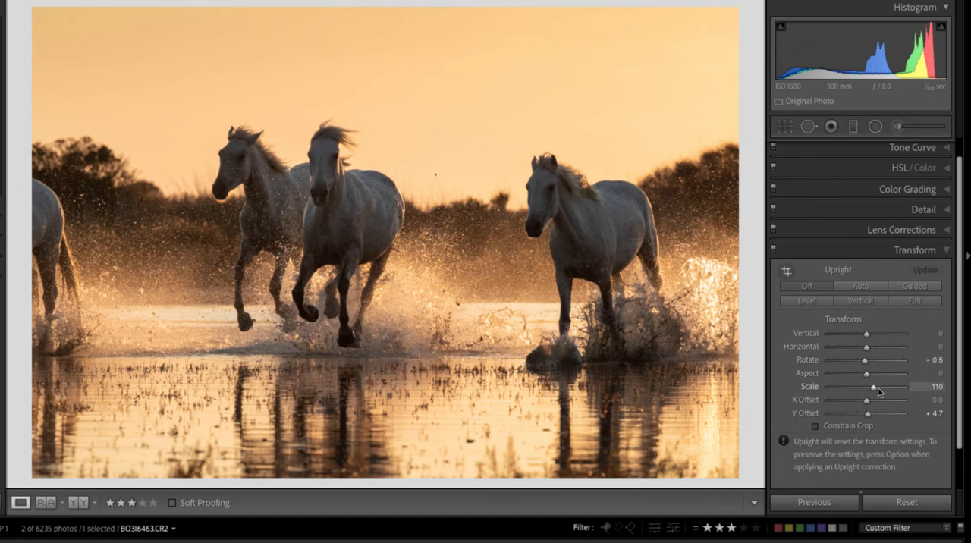
drag(874, 391, 872, 412)
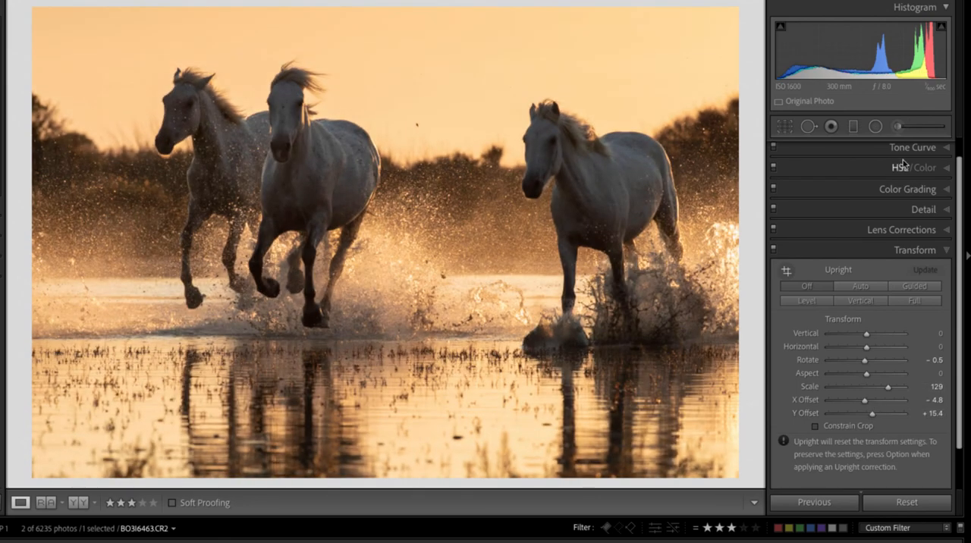
Raise the second photo's Shadows to +27 in the Basic adjustments.
scroll(910, 182, up, 3)
click(948, 151)
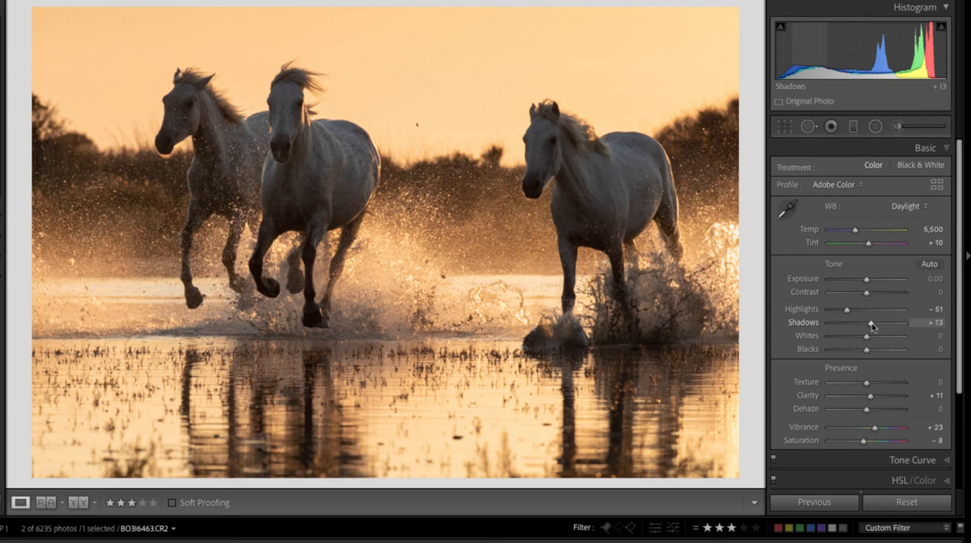
drag(871, 326, 877, 326)
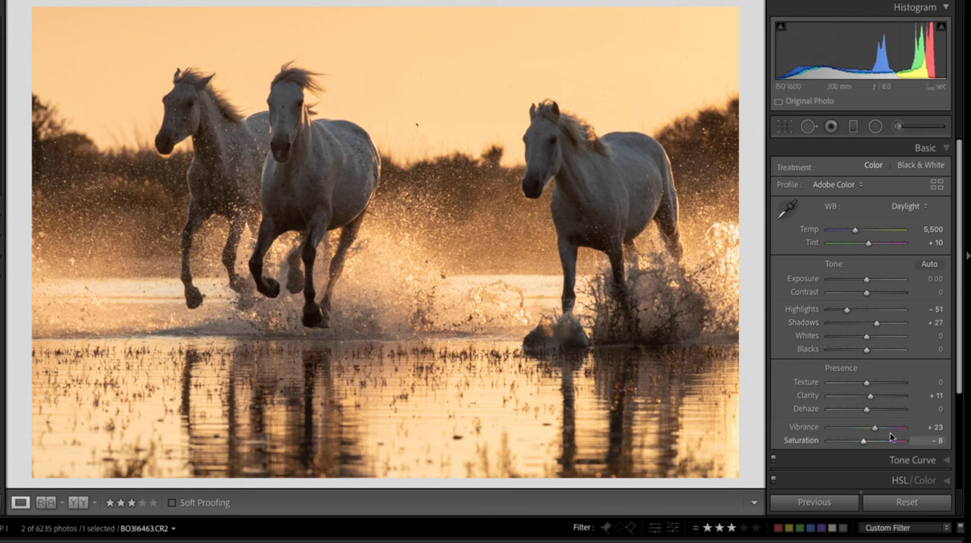
Set the second photo's Transform X Offset to -10.1.
scroll(902, 455, down, 3)
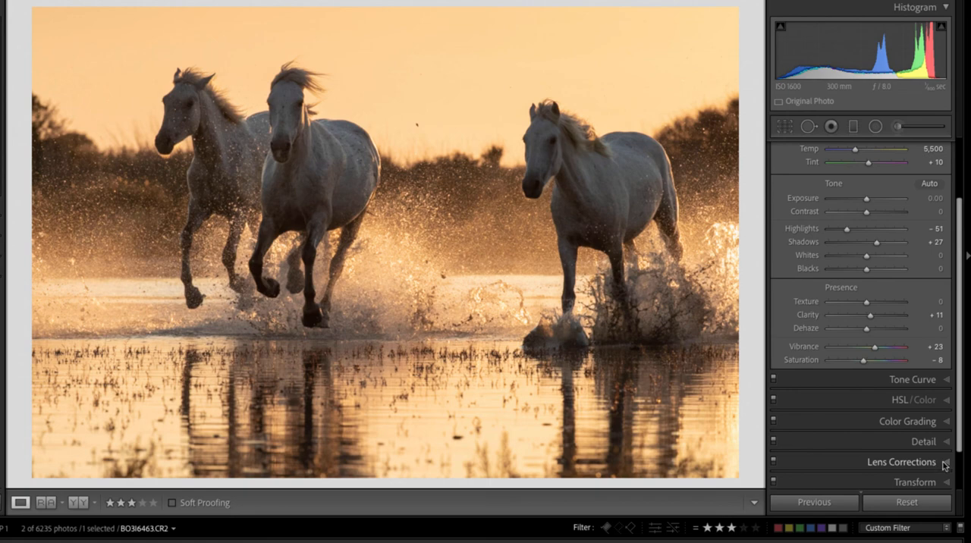
click(944, 483)
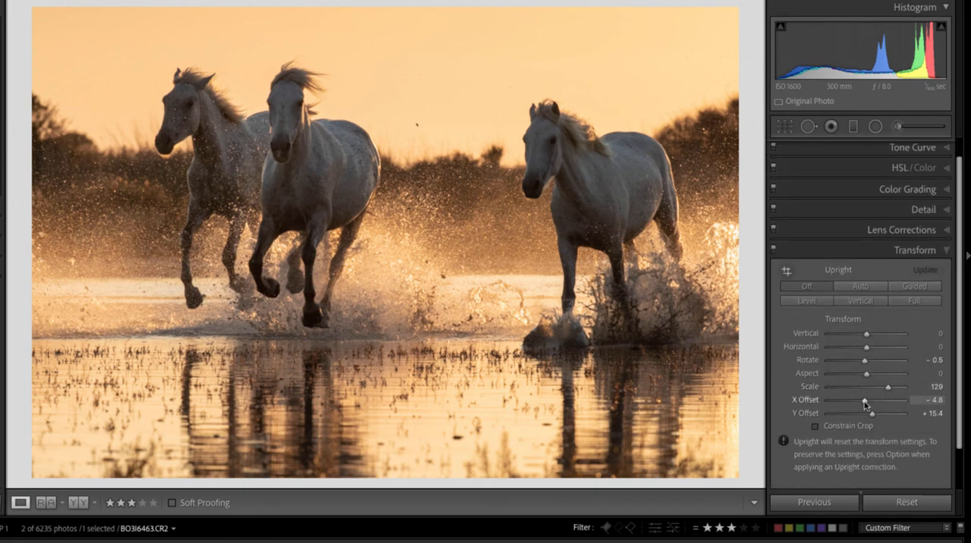
drag(866, 401, 863, 405)
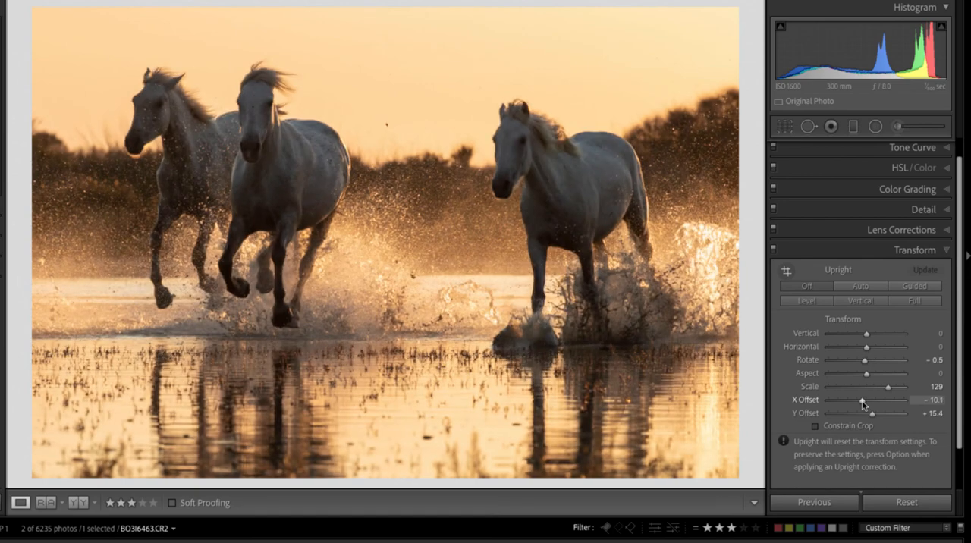